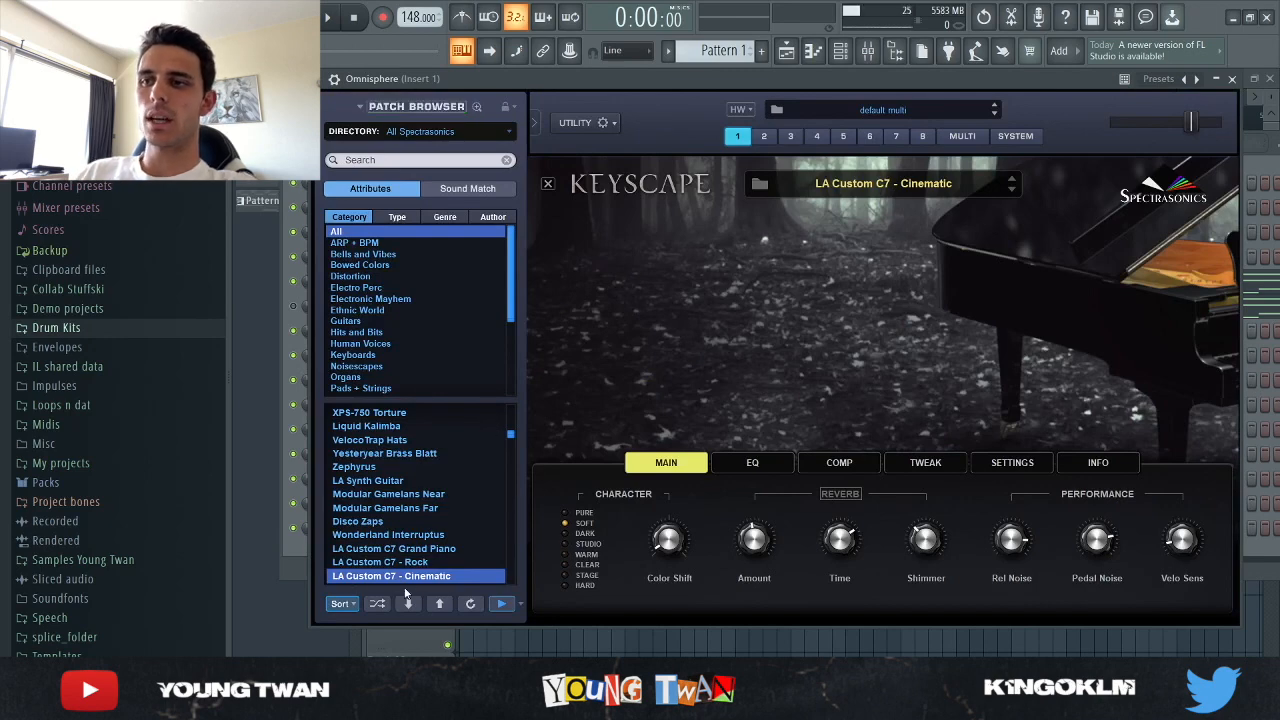
- View Pattern 1's Omnisphere notes in the piano roll and play the melody back
click(309, 558)
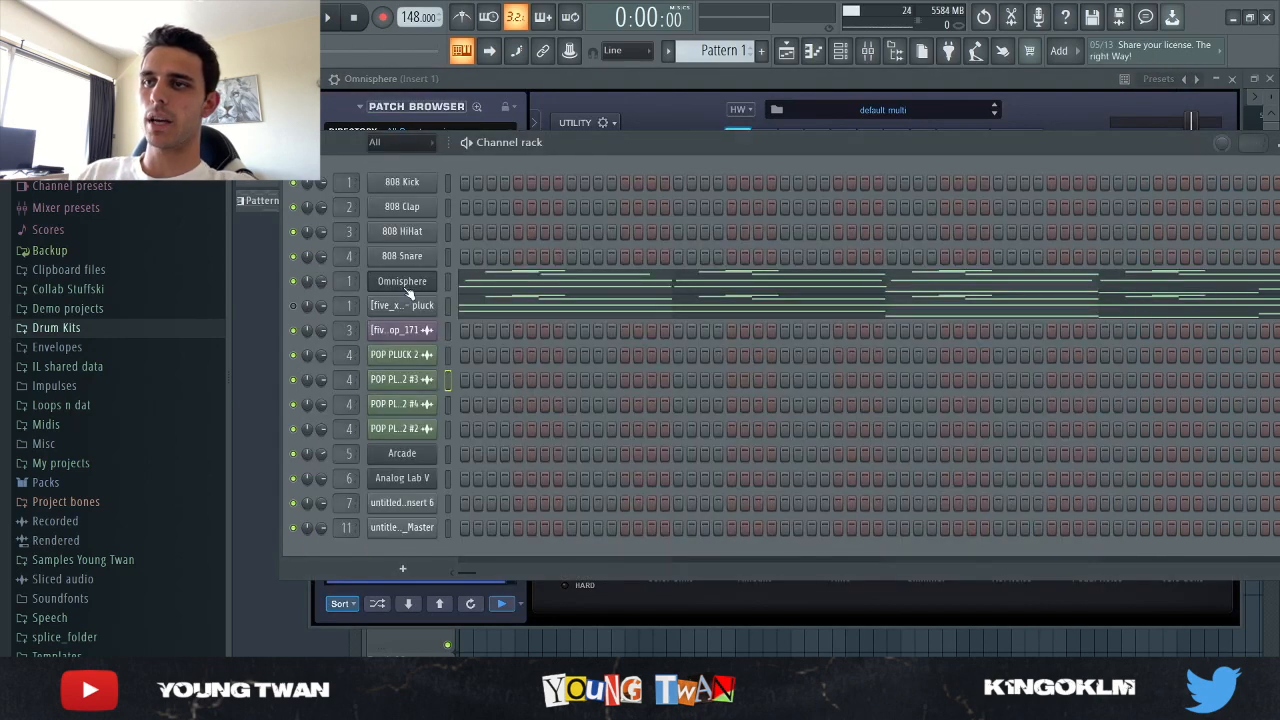
click(466, 284)
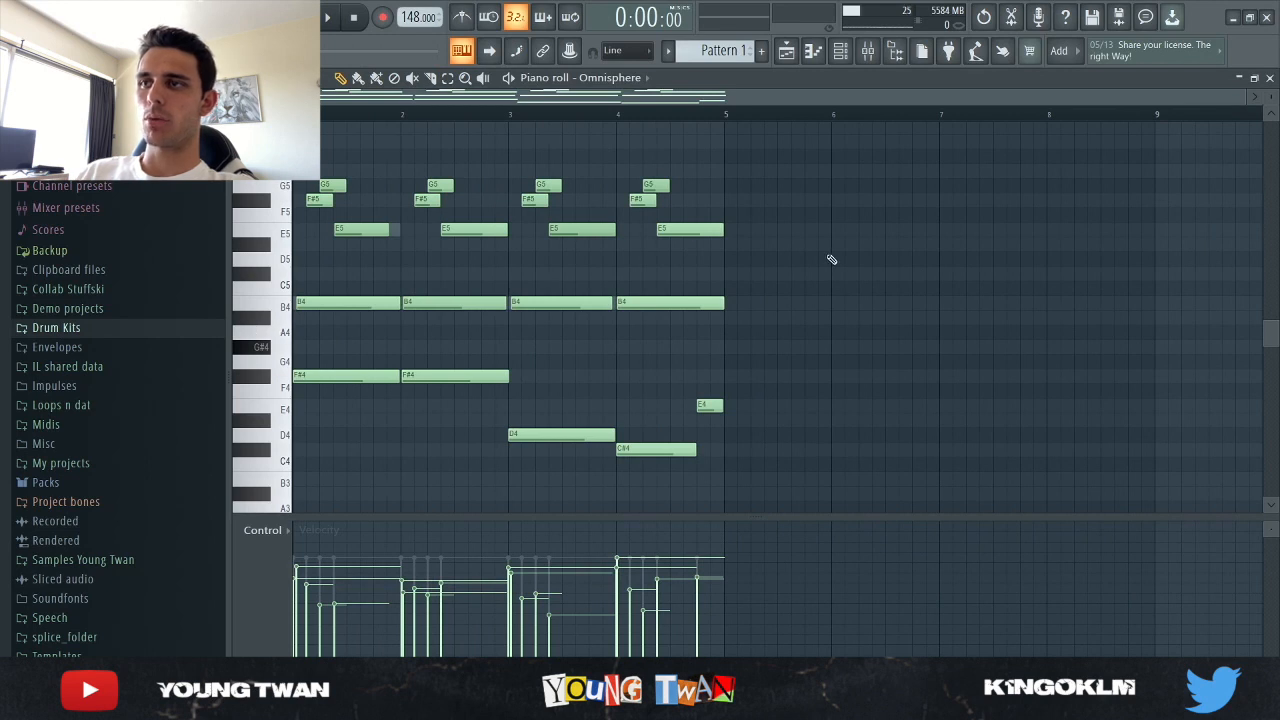
key(space)
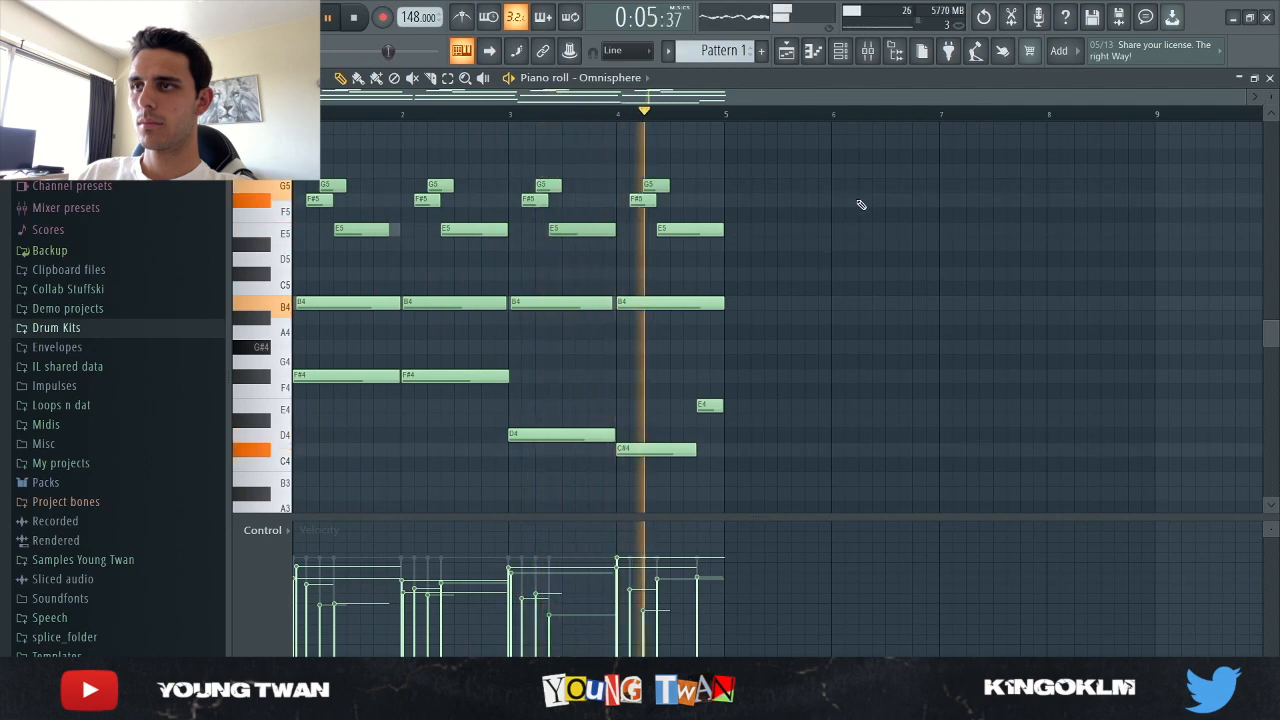
key(space)
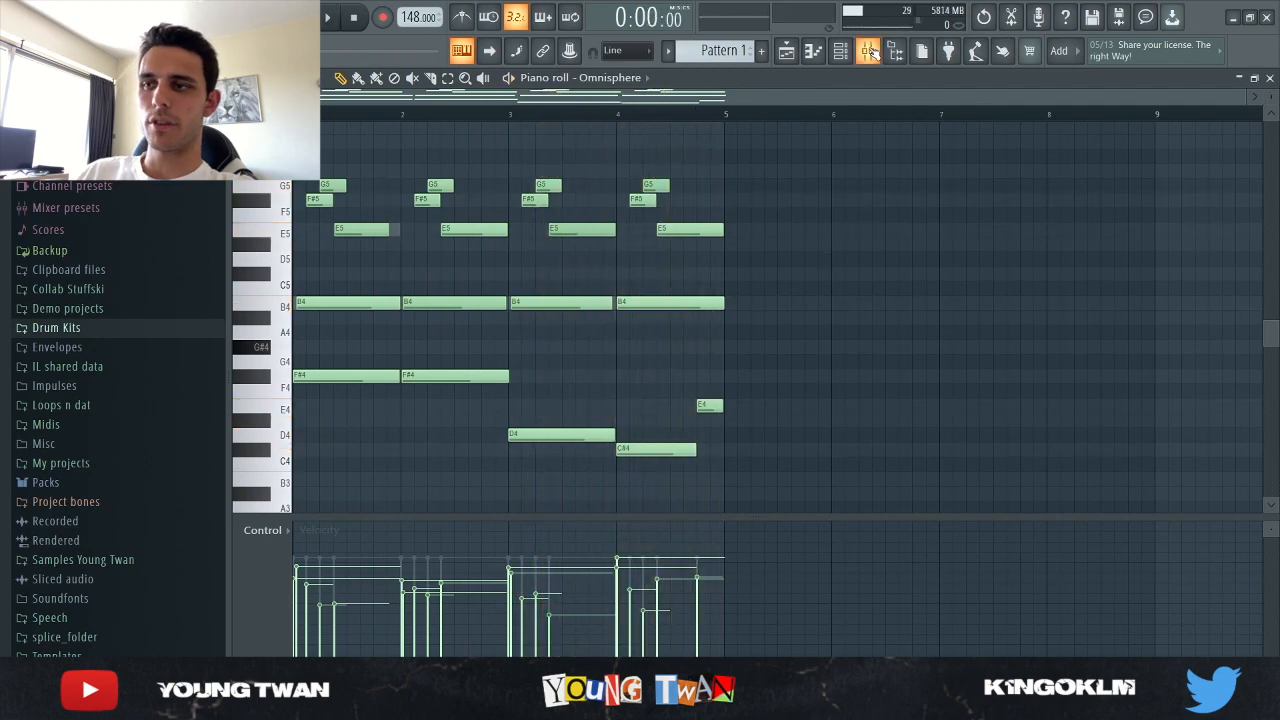
- Review Insert 1's effects in the mixer: both WaveShell plugins, ValhallaRoom and FabFilter Pro-Q 3
click(870, 52)
click(358, 252)
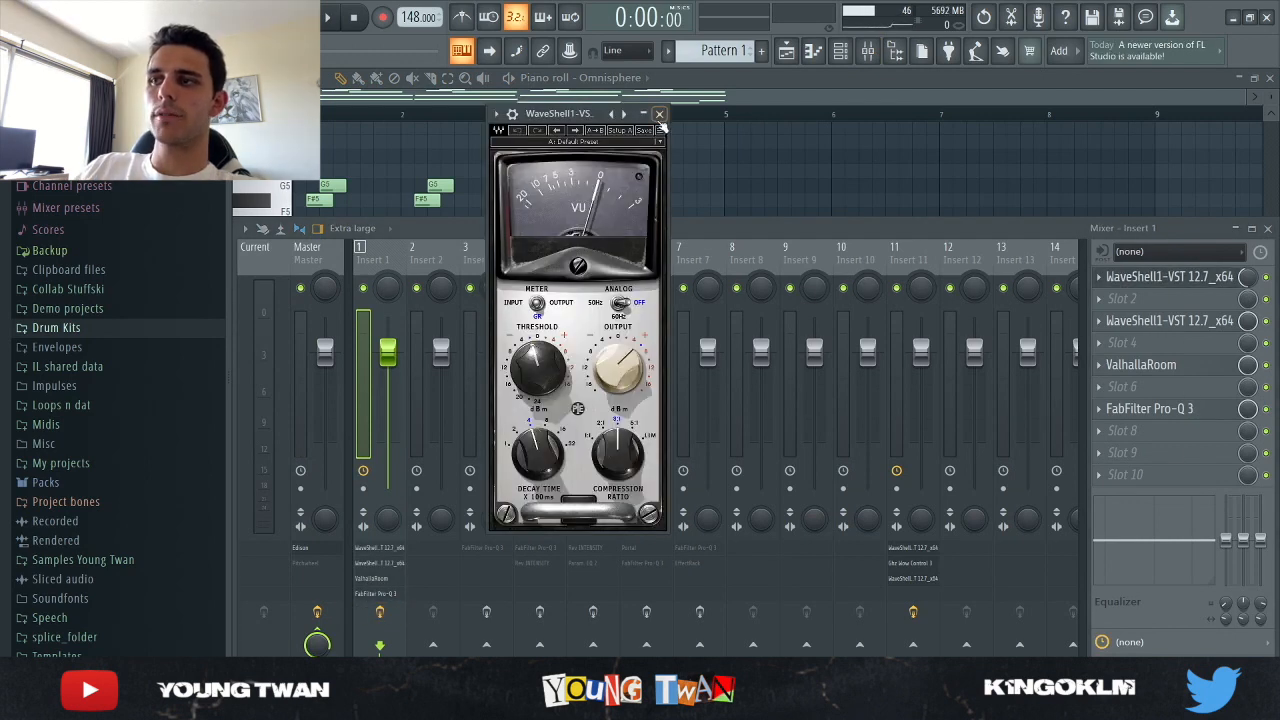
click(659, 114)
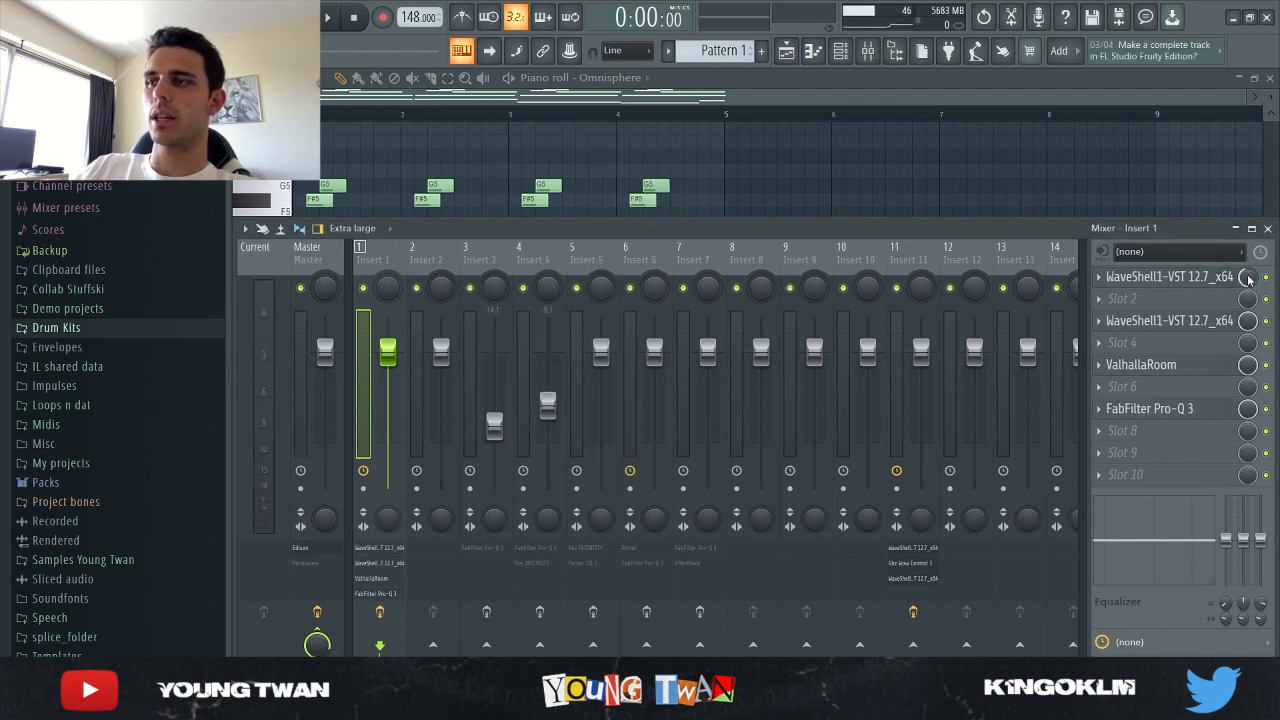
click(1160, 321)
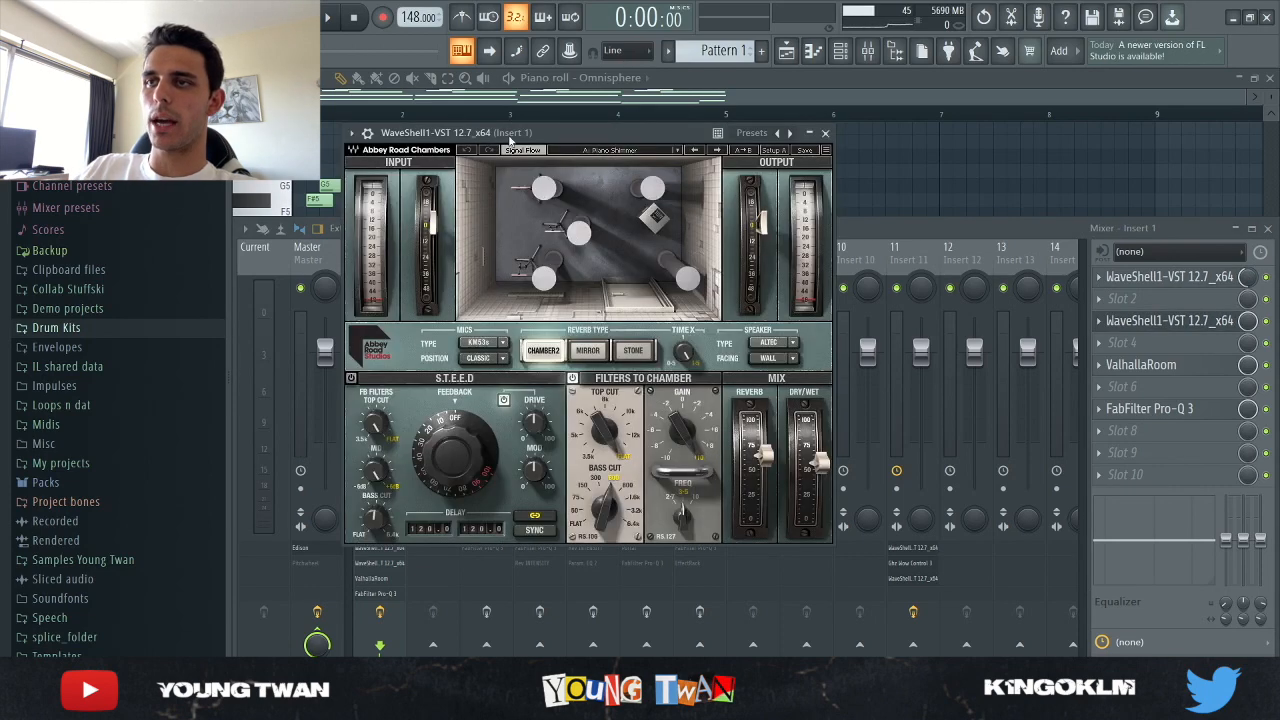
click(825, 132)
click(1141, 365)
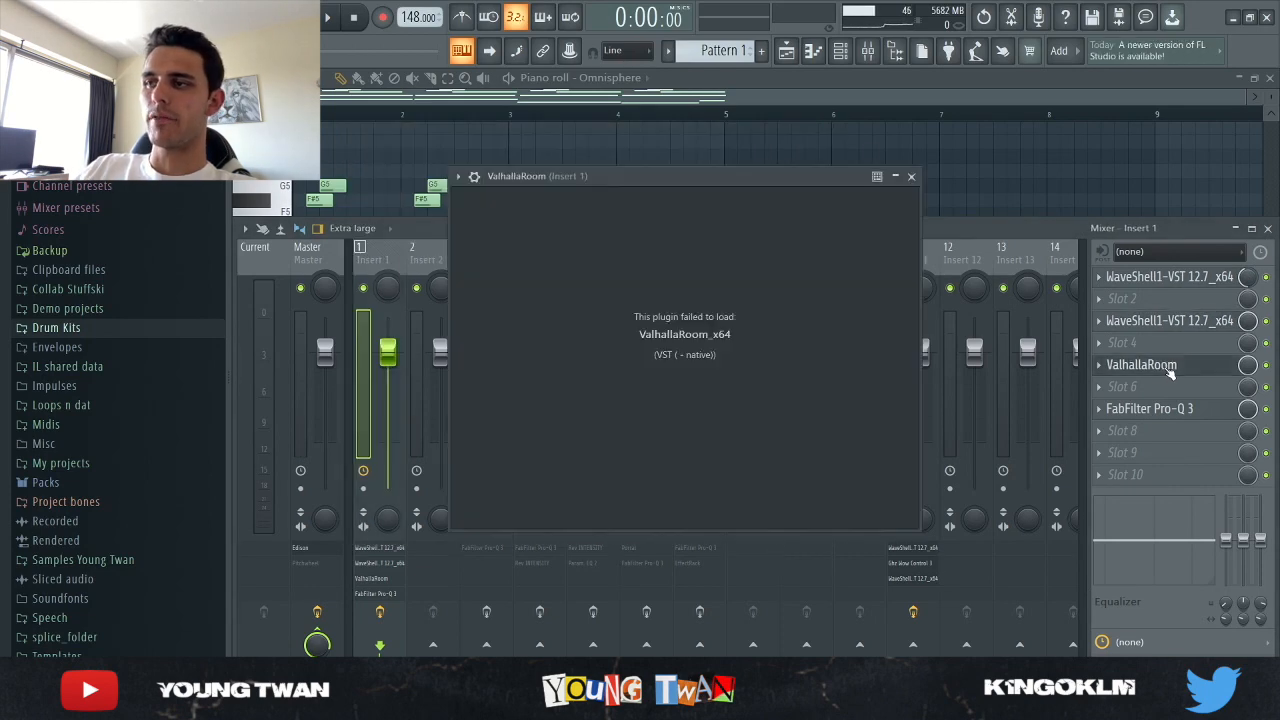
click(1160, 370)
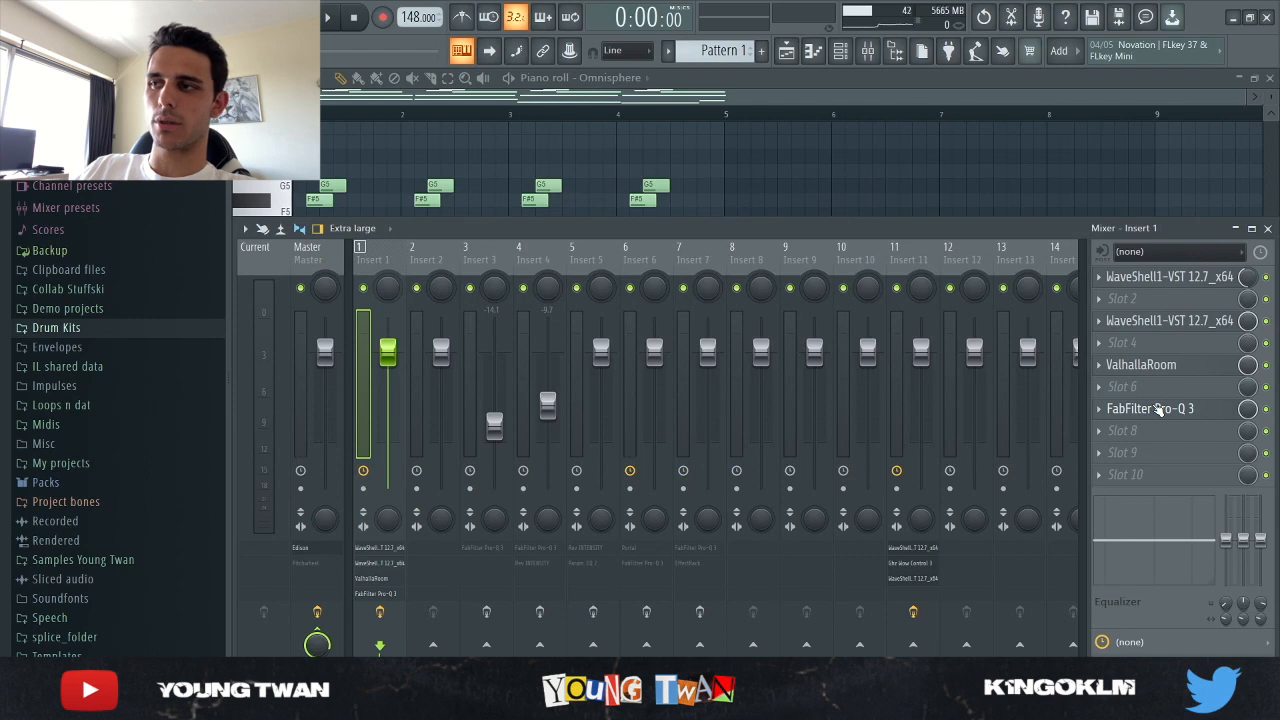
click(1157, 410)
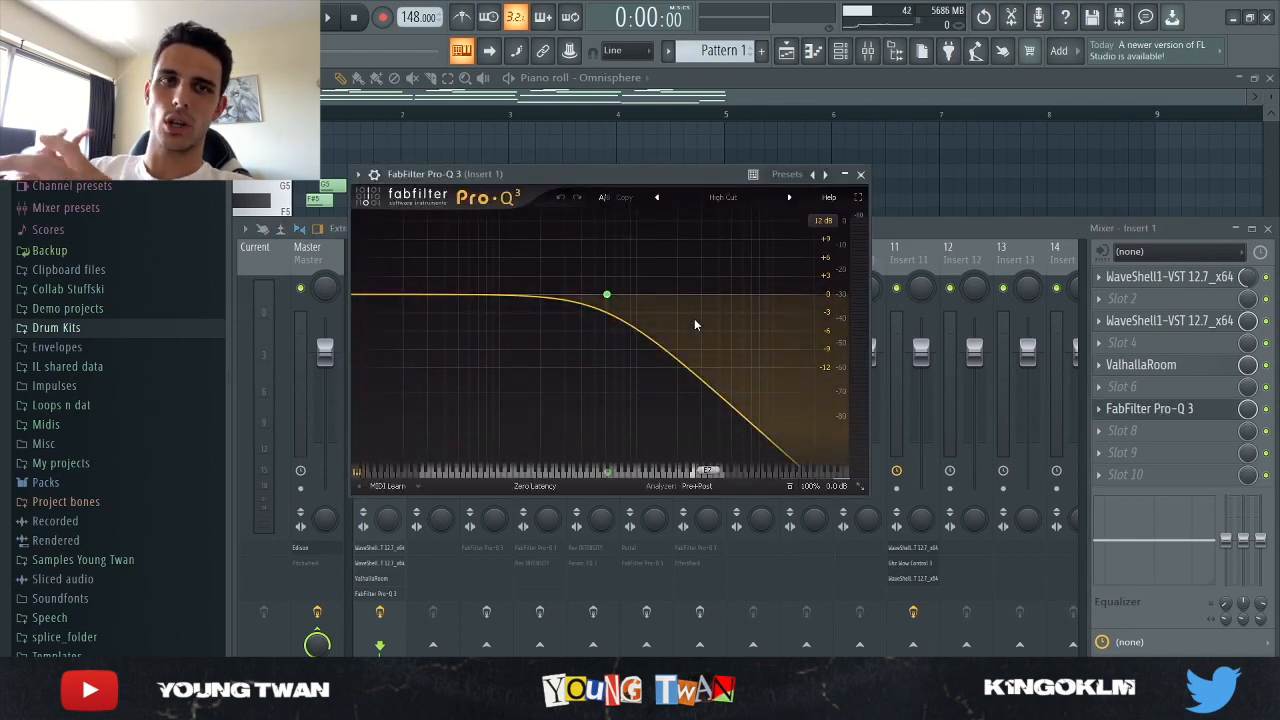
click(860, 174)
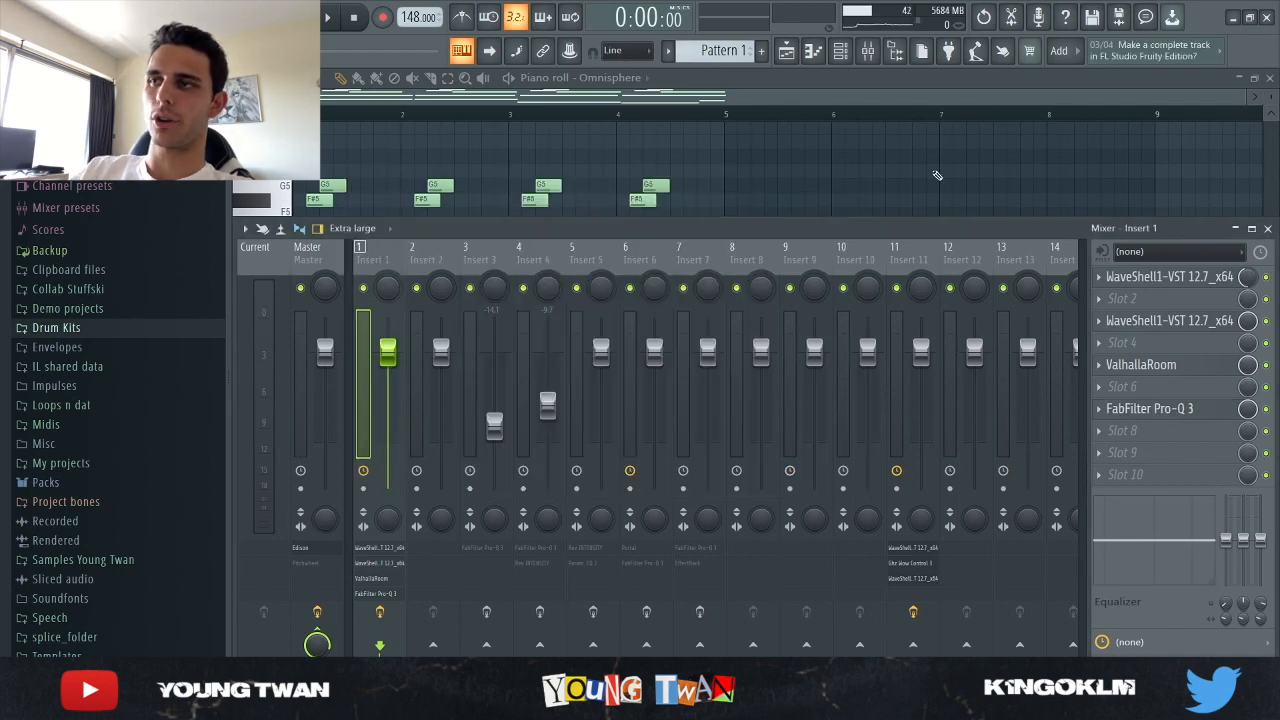
- Play the Omnisphere melody through its effects while checking Insert 1's levels in the mixer
right_click(1046, 197)
key(space)
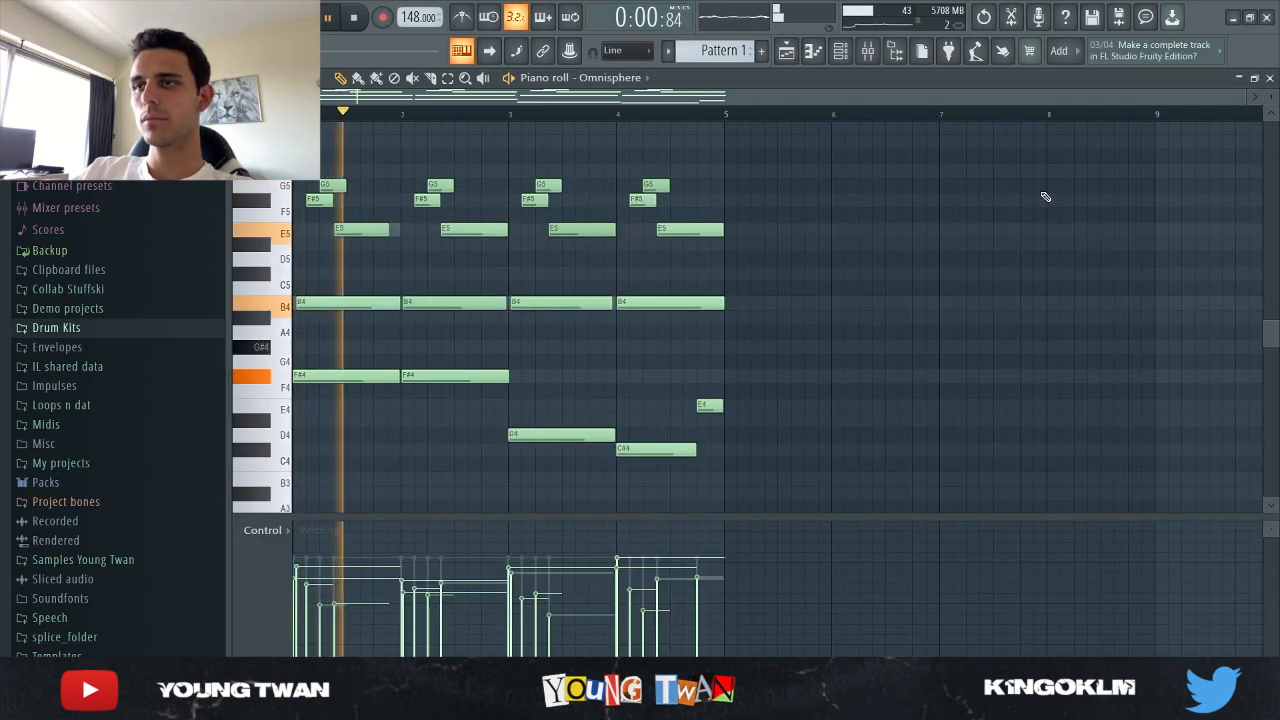
click(867, 51)
click(867, 51)
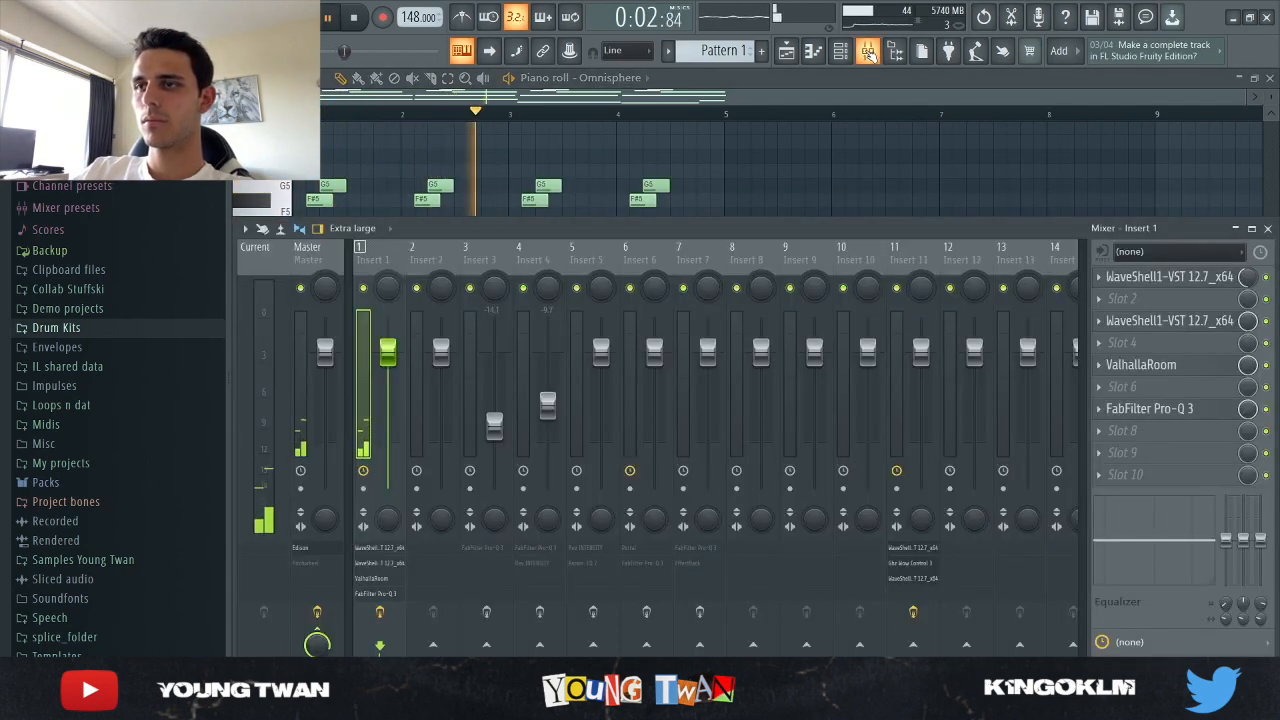
click(867, 51)
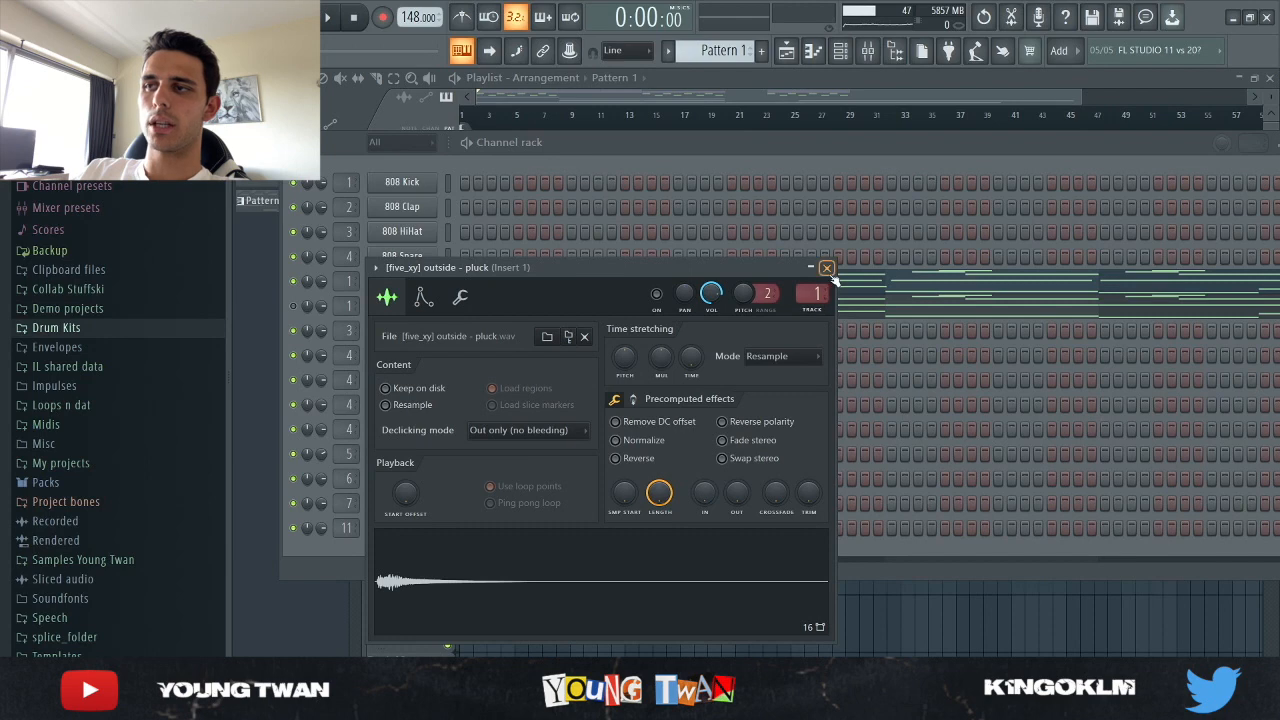
- Close the pluck sampler and play back the soloed animation_percloop_171 percussion loop on Track 2 of the playlist
click(827, 268)
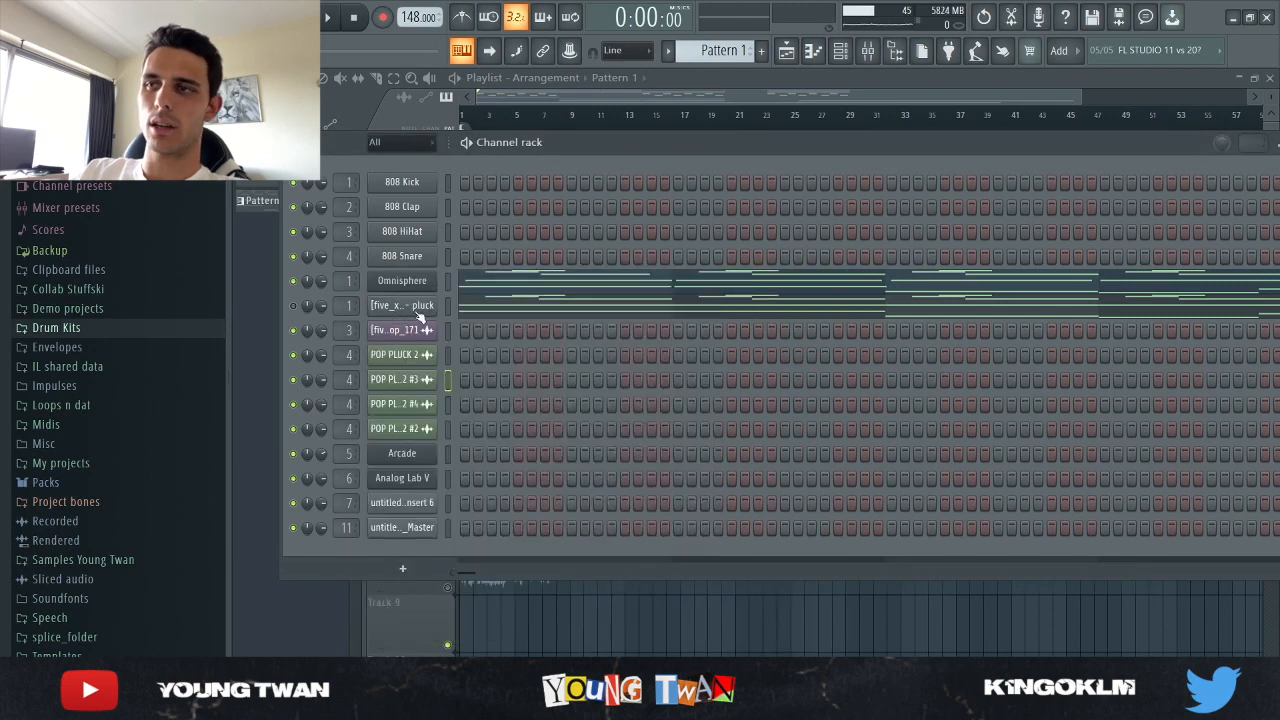
key(F6)
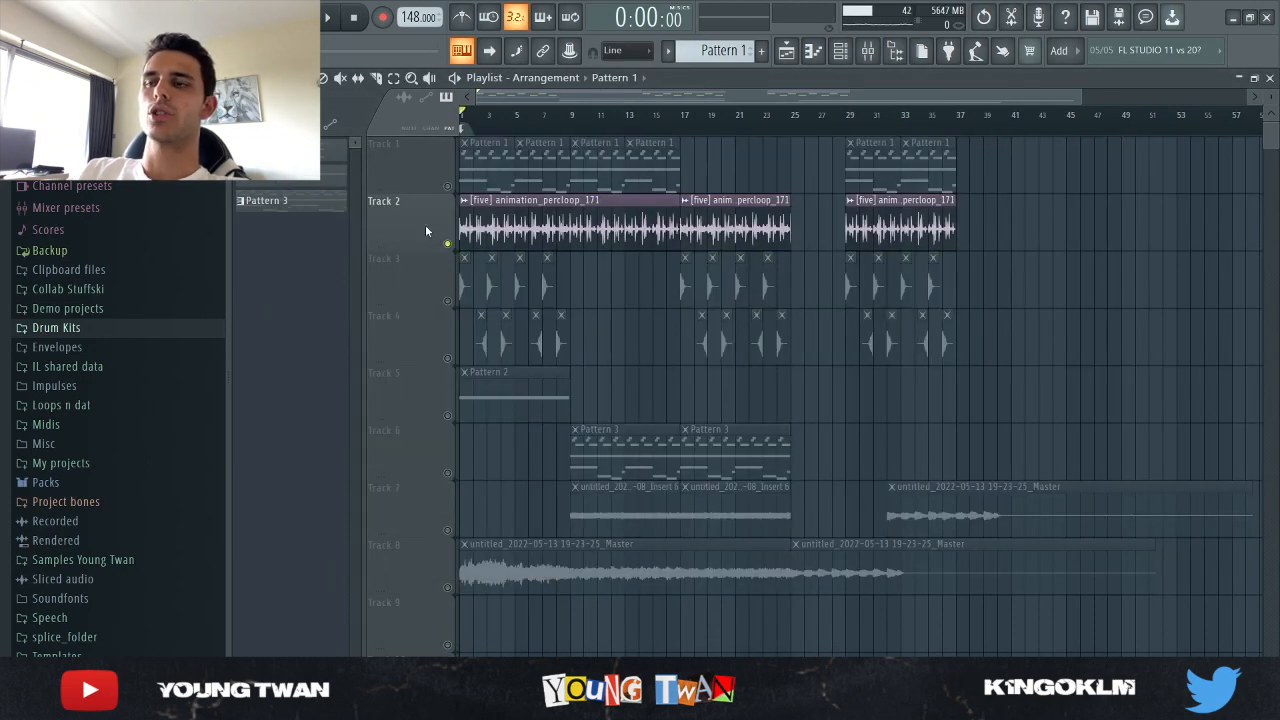
scroll(369, 256, up, 3)
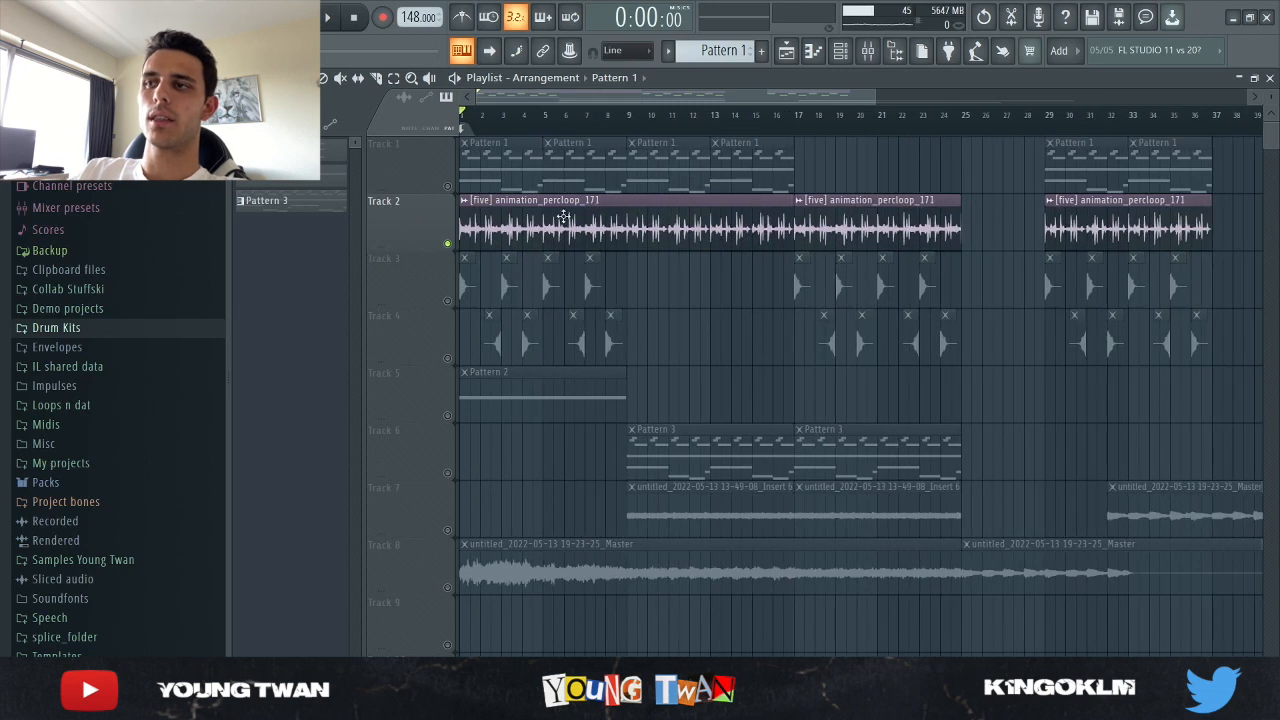
key(space)
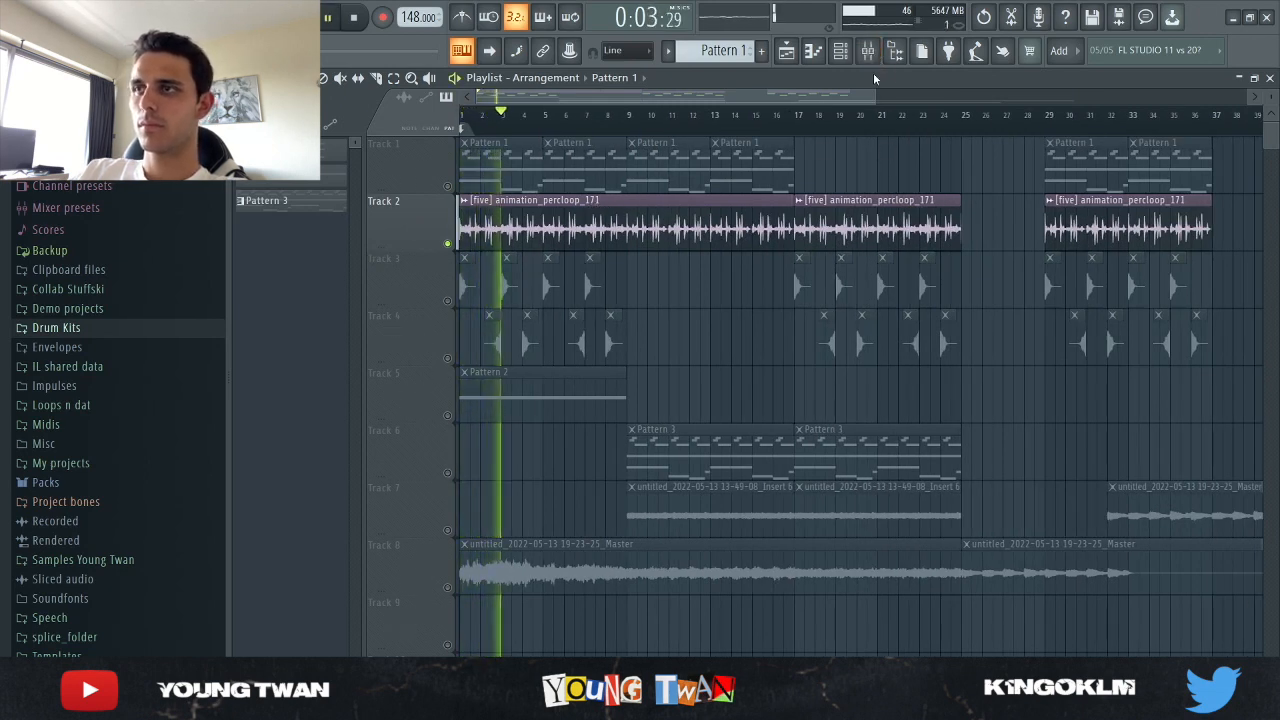
- Examine the FabFilter Pro-Q 3 filter on the percussion loop's mixer track, Insert 3, and stop playback
key(F9)
click(468, 555)
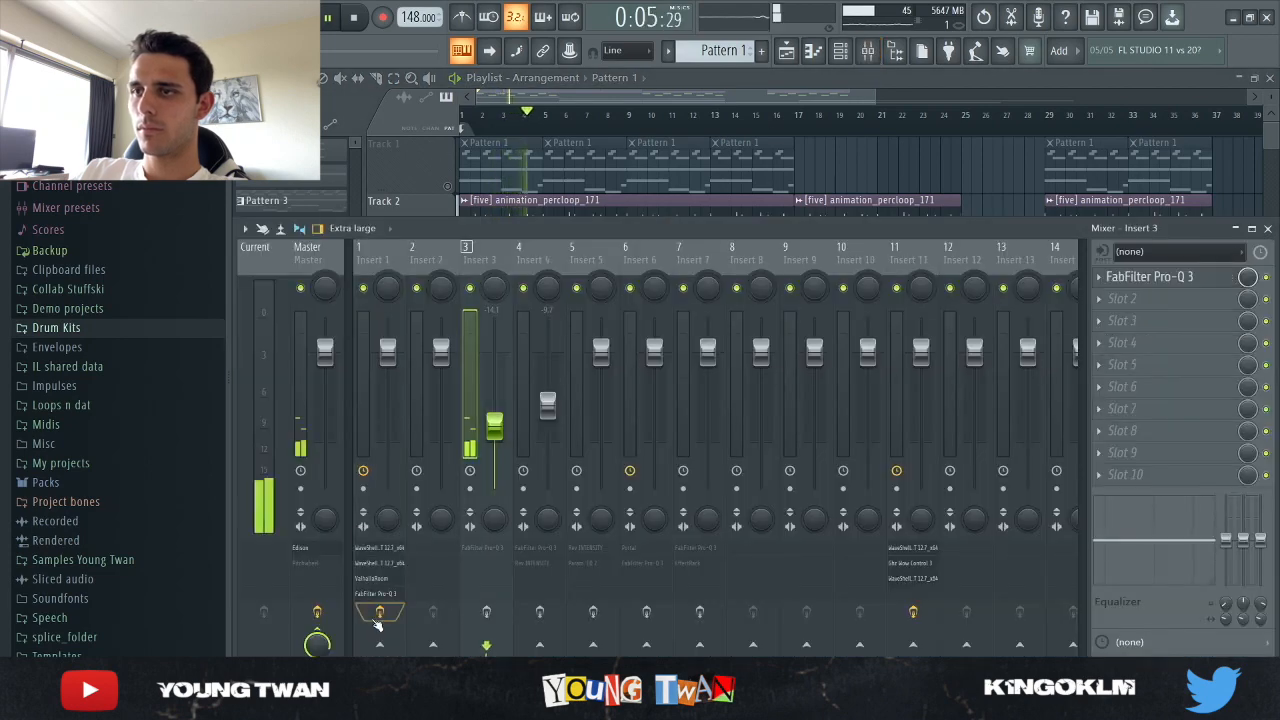
click(1183, 277)
mouse_move(502, 272)
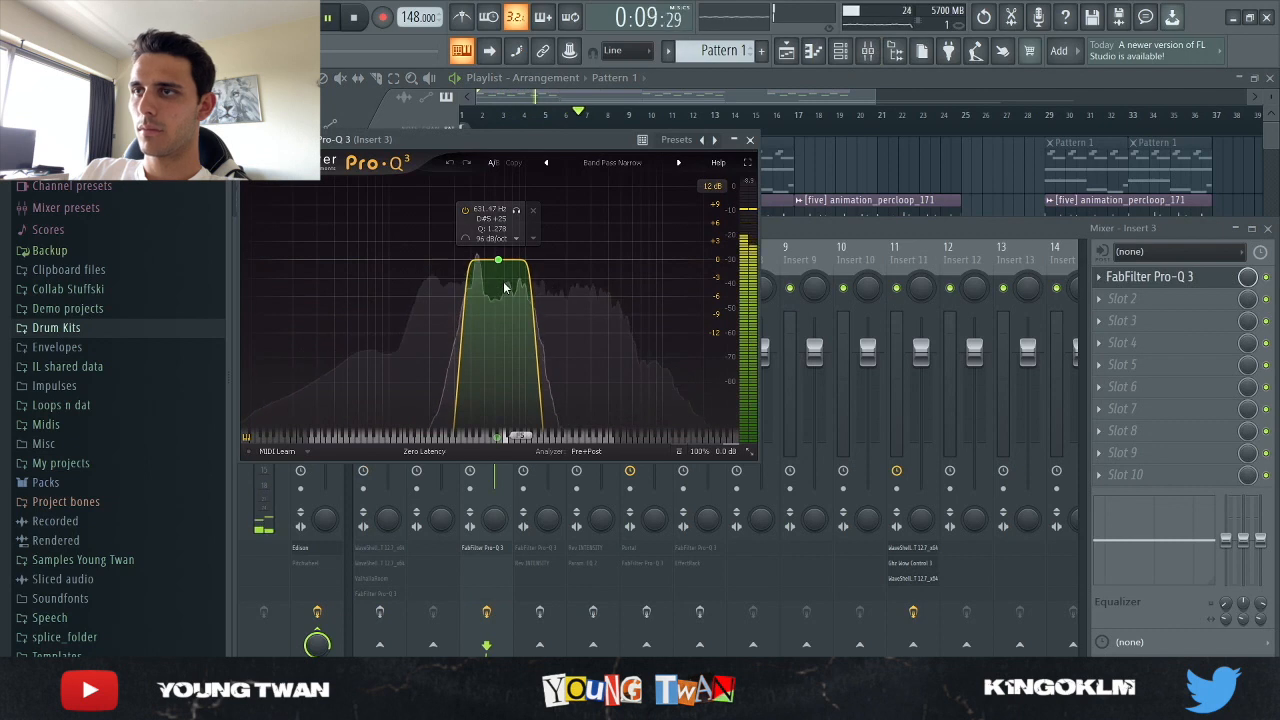
key(space)
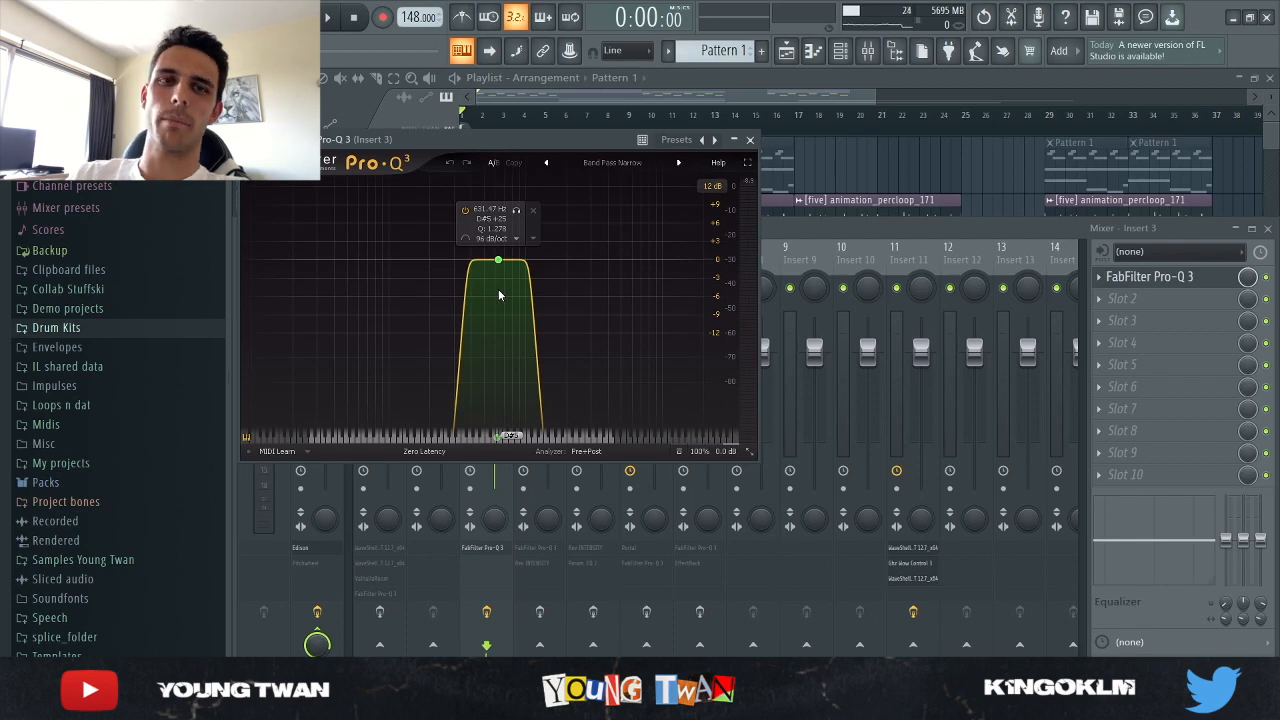
click(1160, 276)
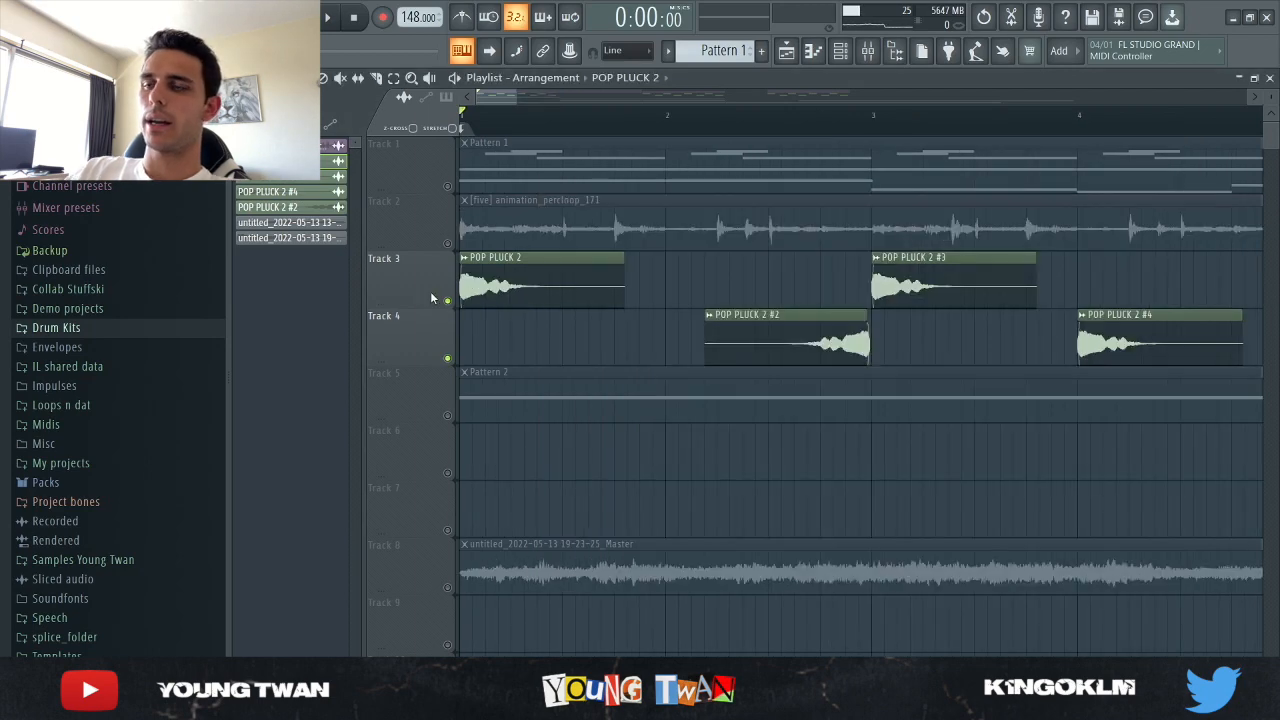
- Check the POP PLUCK 2 #2 clip's settings and play back the soloed pluck clips on Tracks 3 and 4 through Insert 4
double_click(807, 344)
click(741, 183)
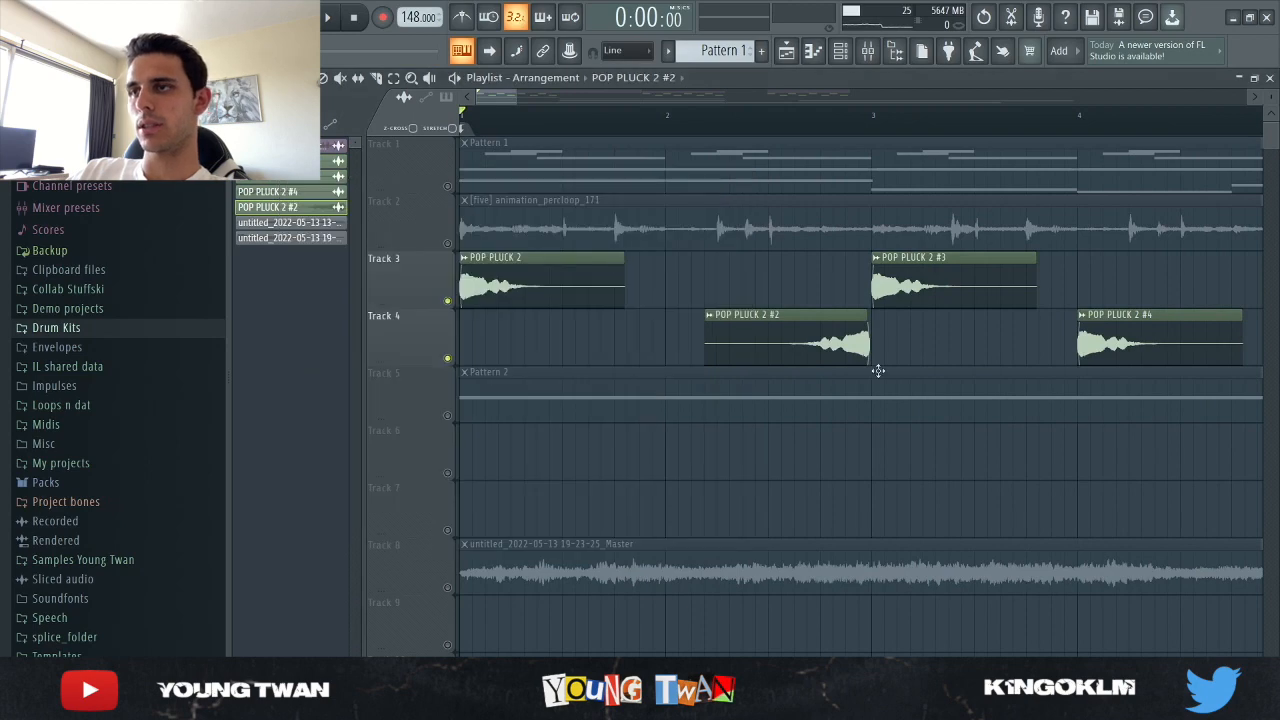
key(space)
click(867, 50)
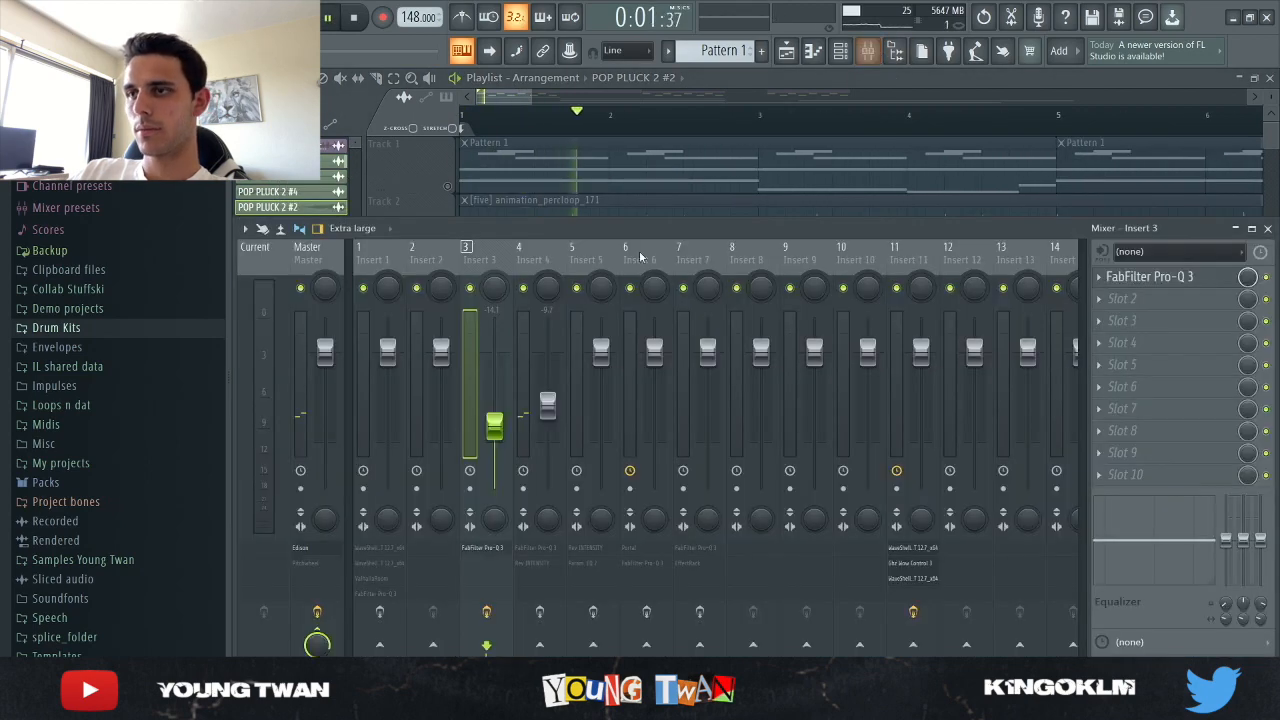
click(546, 262)
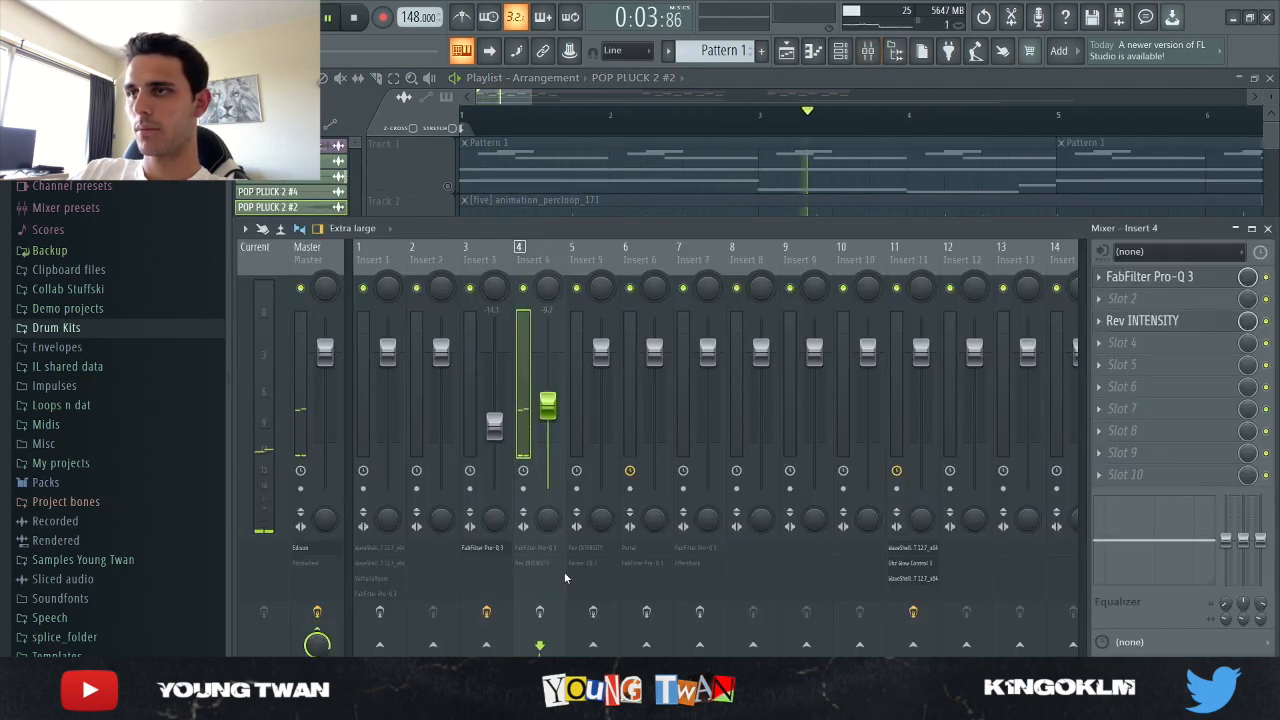
click(867, 50)
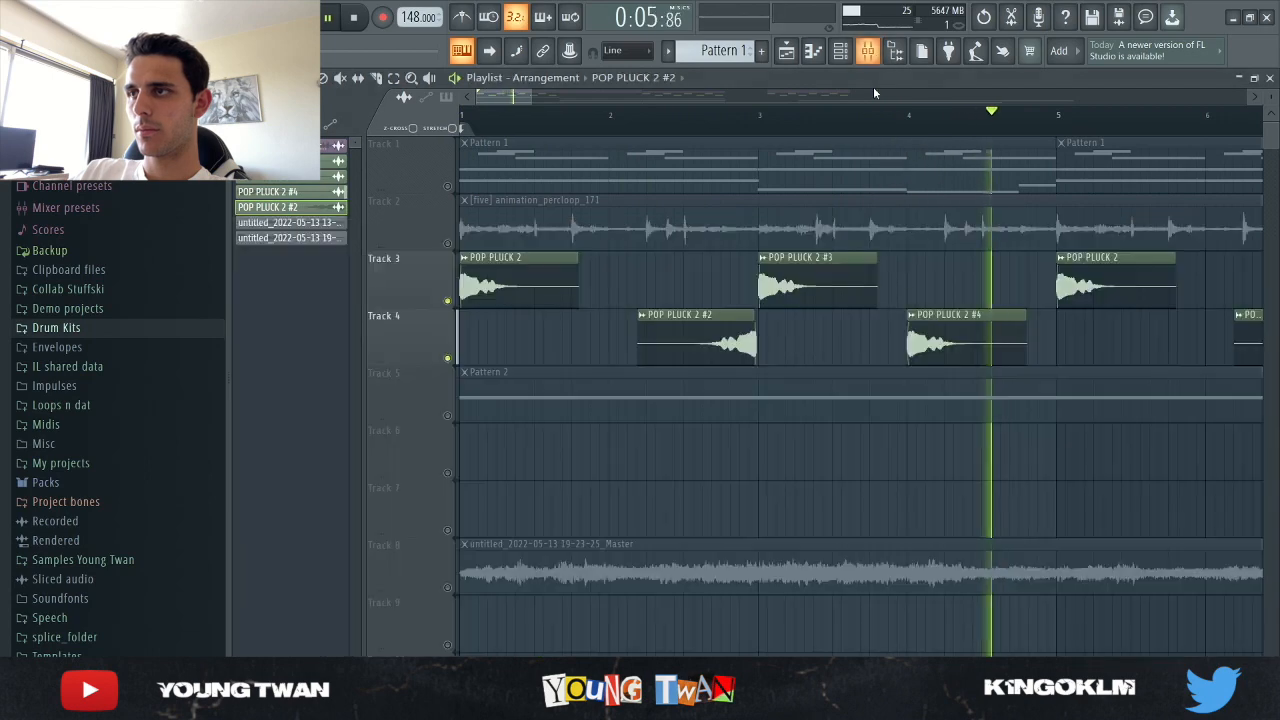
scroll(1057, 486, down, 4)
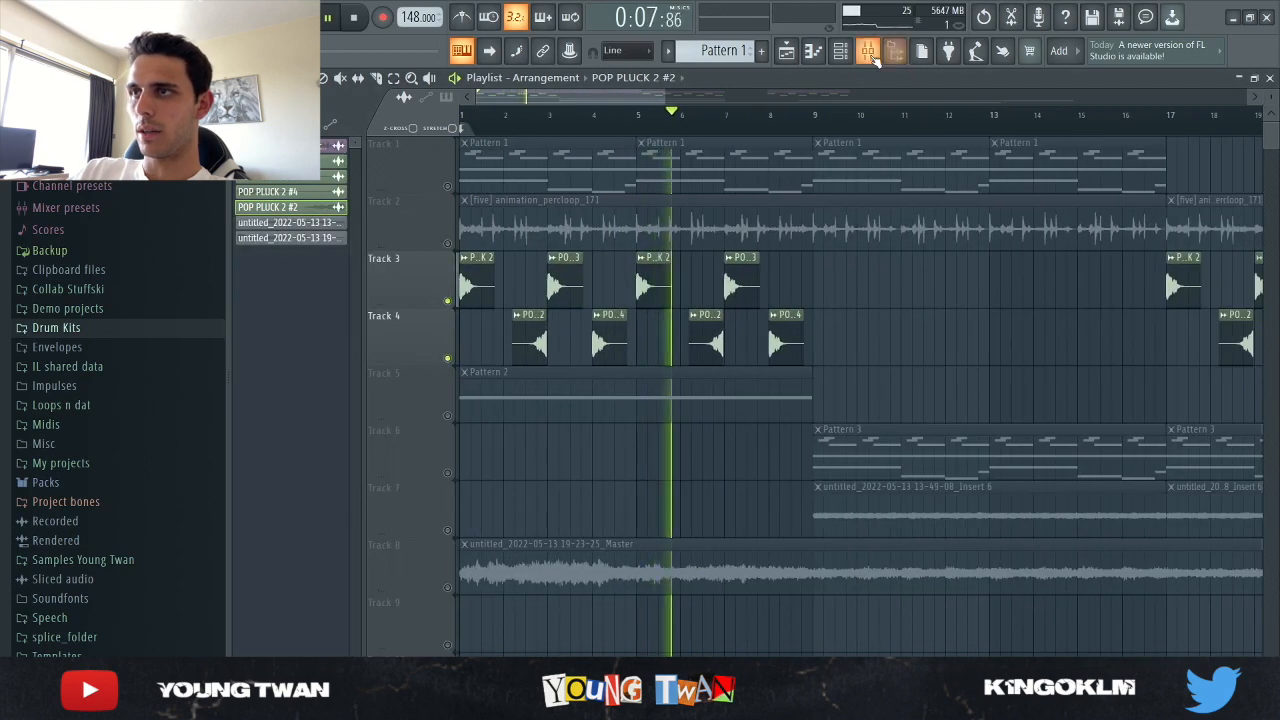
click(840, 50)
key(space)
- Review the FabFilter Pro-Q 3 and Rev INTENSITY settings on the plucks' mixer track, Insert 4
key(F9)
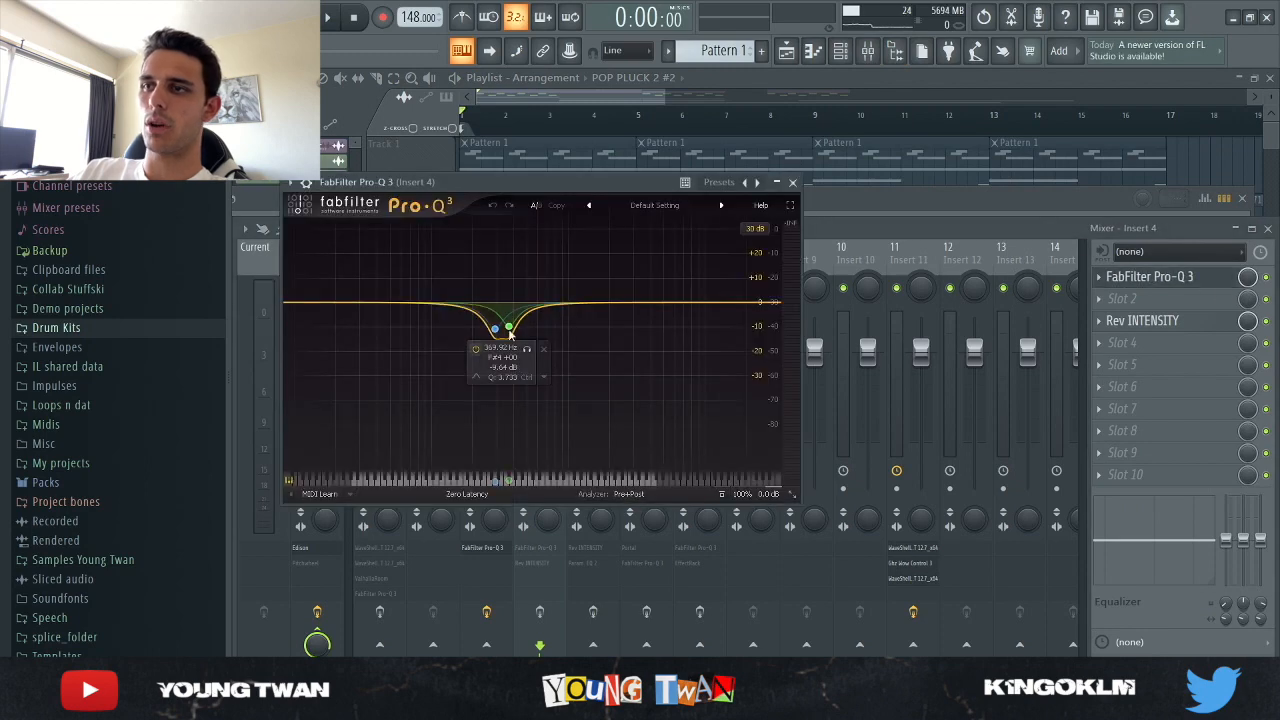
click(1172, 280)
click(1160, 318)
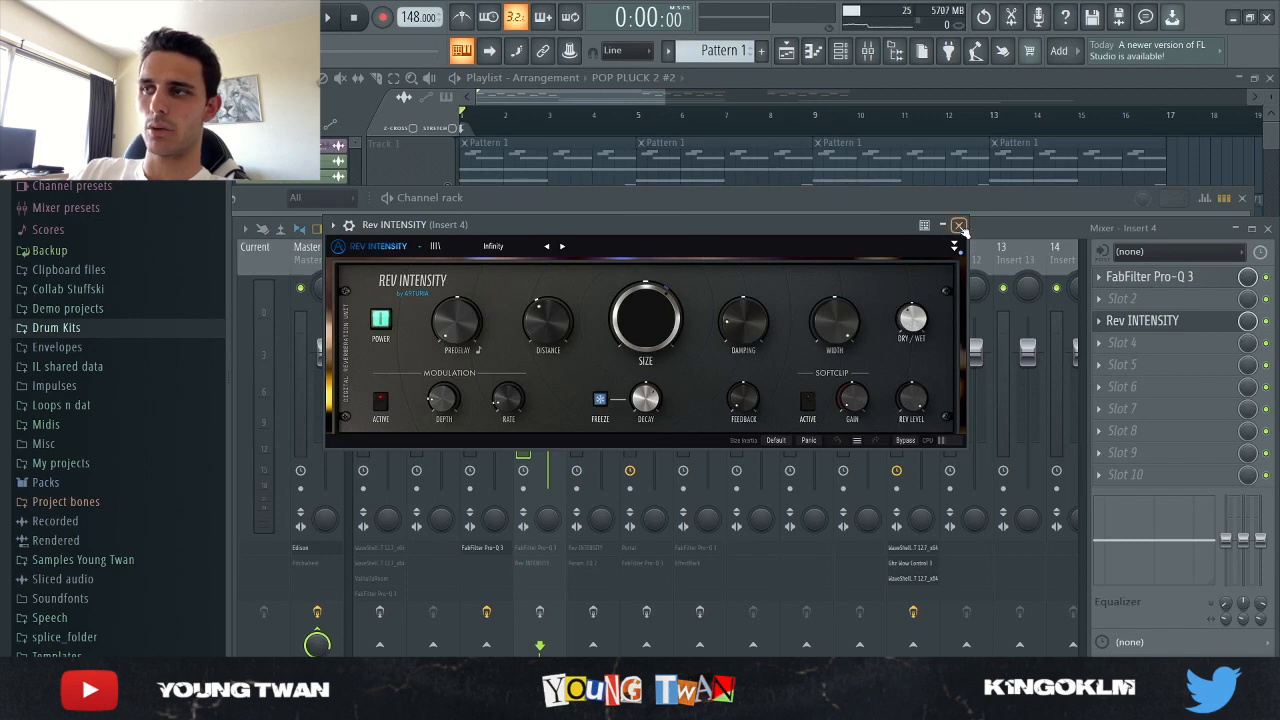
click(959, 226)
- View Arcade's Della Vespro preset and play back its Pattern 2 notes from the piano roll
key(F5)
key(space)
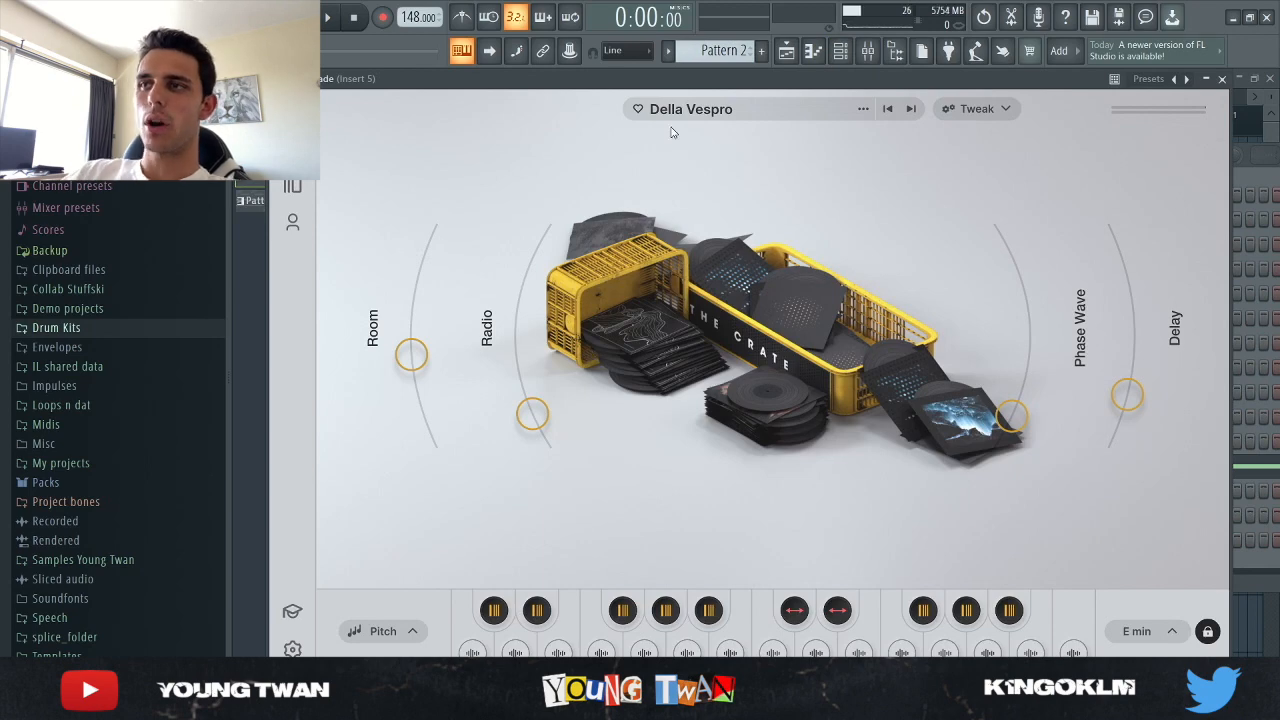
click(1221, 78)
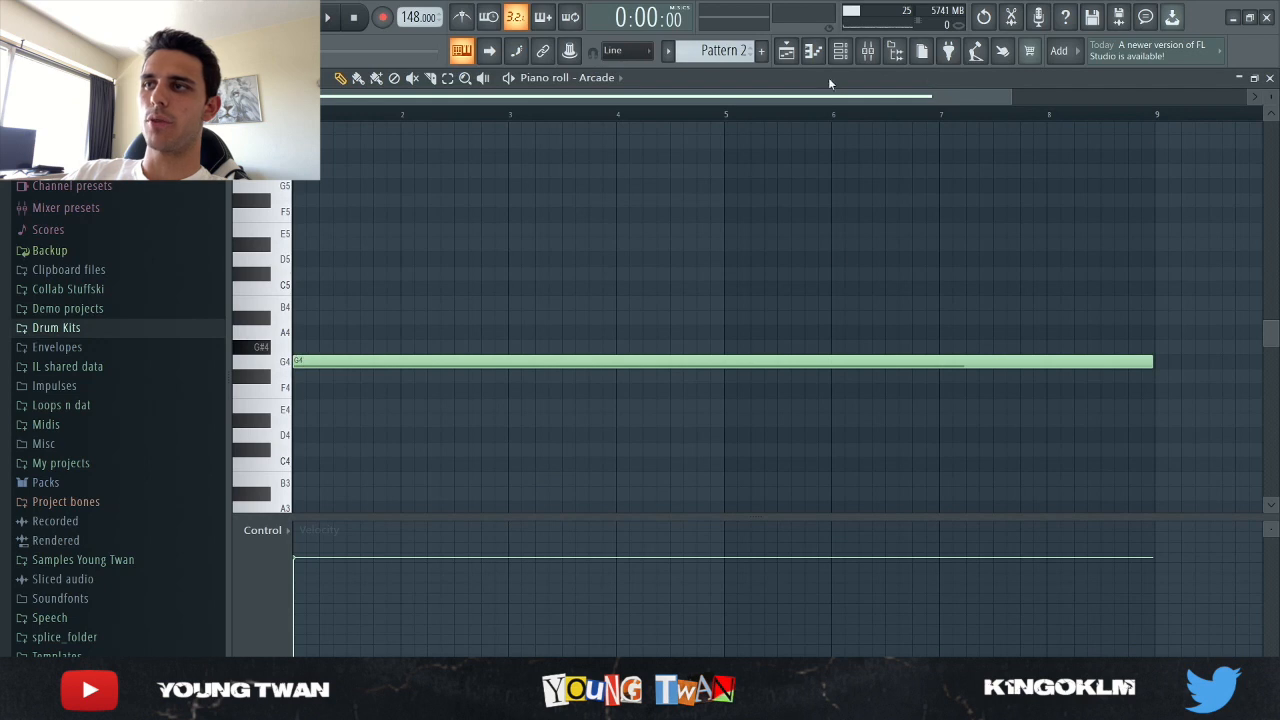
key(space)
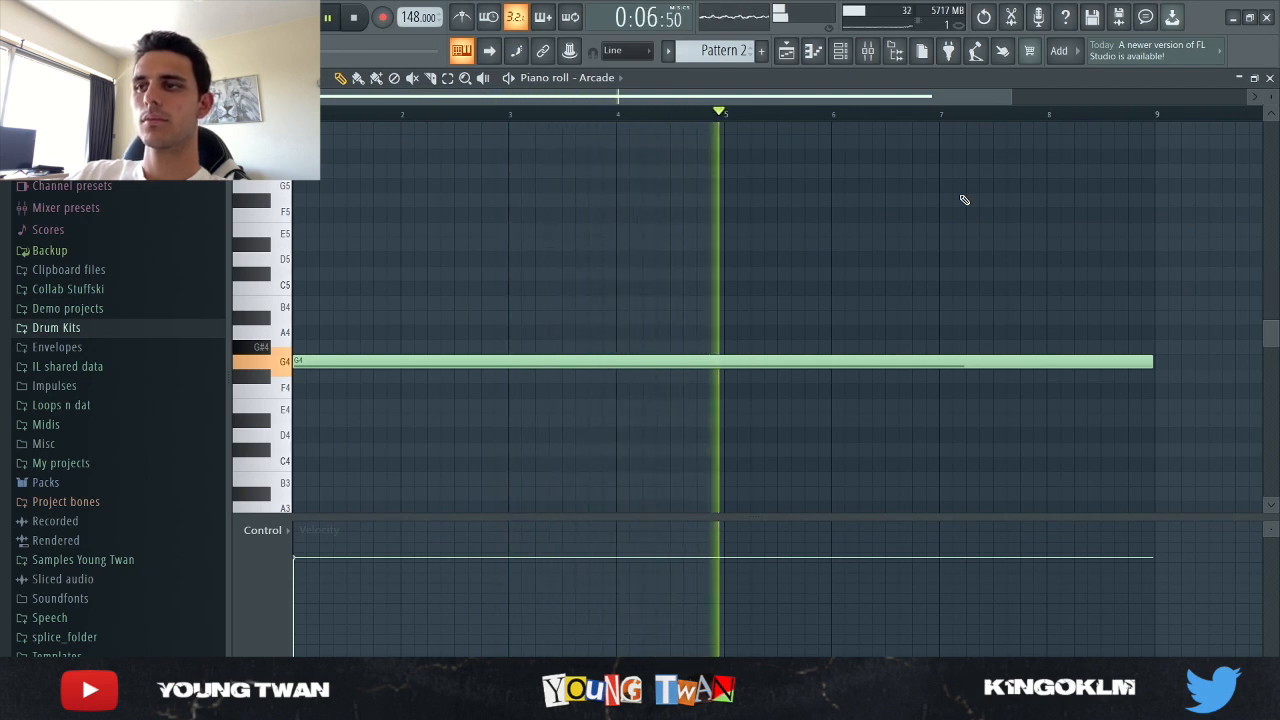
- Stop the Arcade playback and inspect the Rev INTENSITY reverb on its mixer track, Insert 5
key(F9)
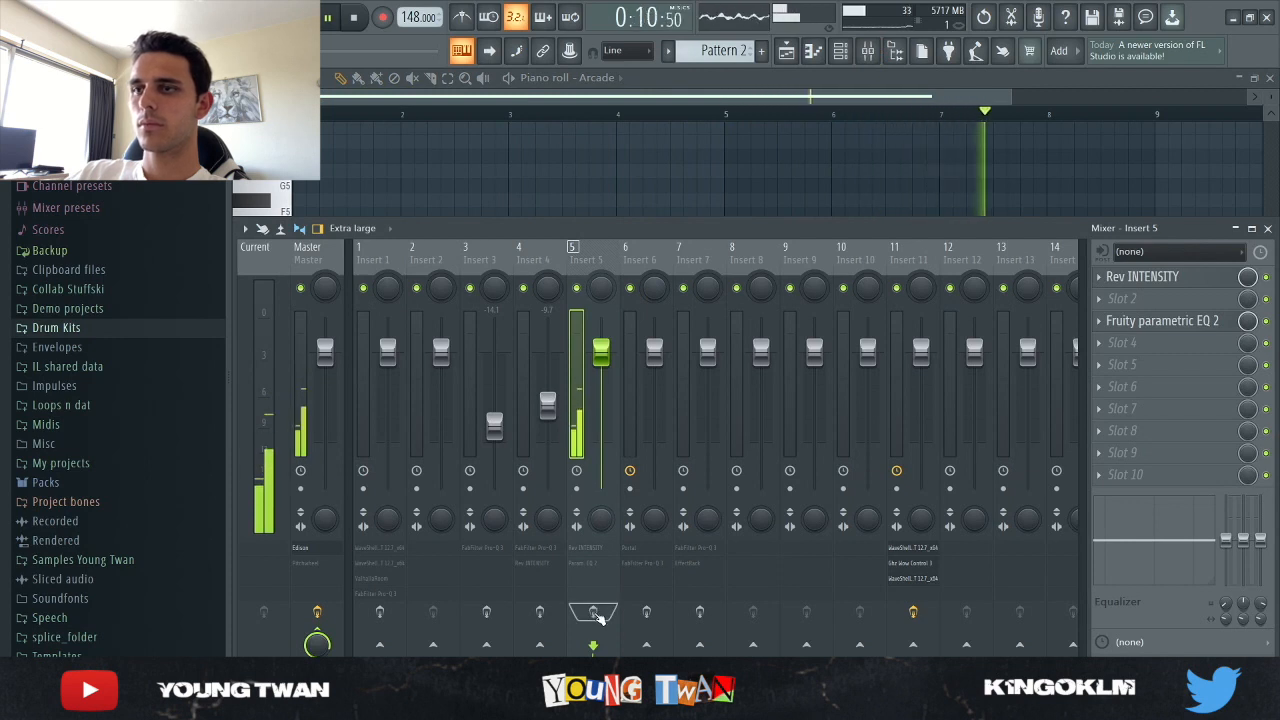
key(space)
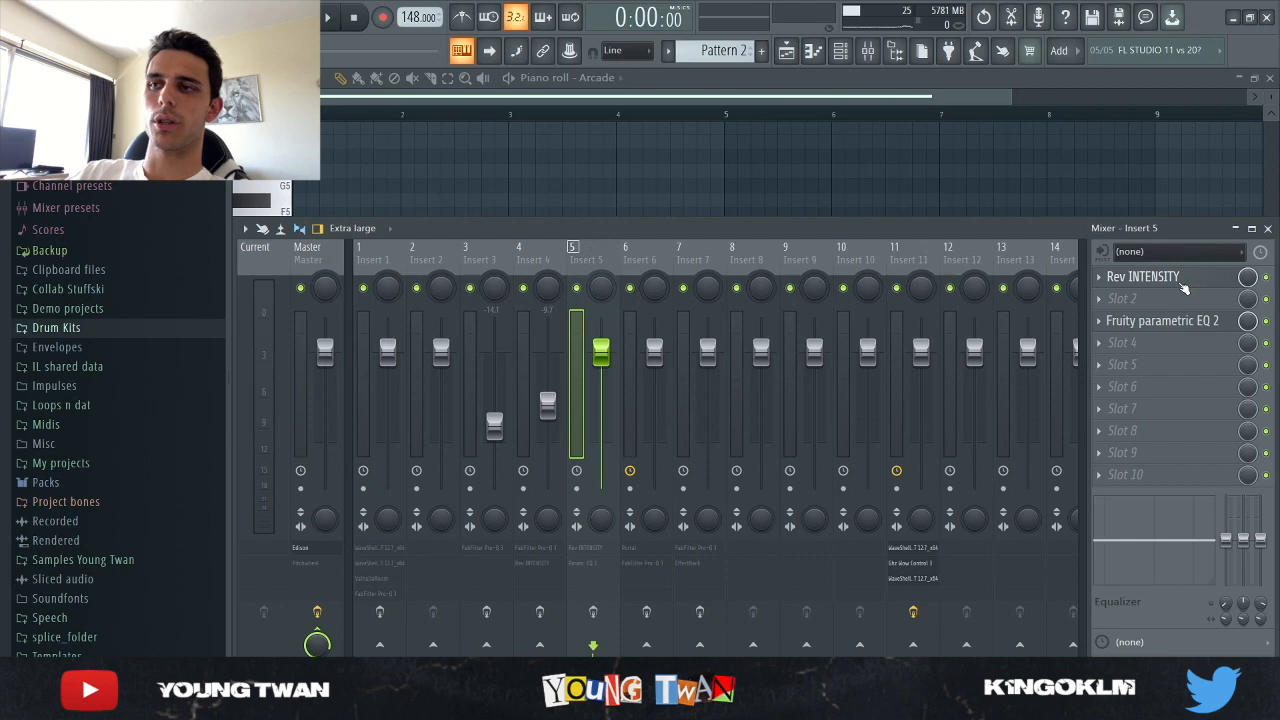
click(1185, 281)
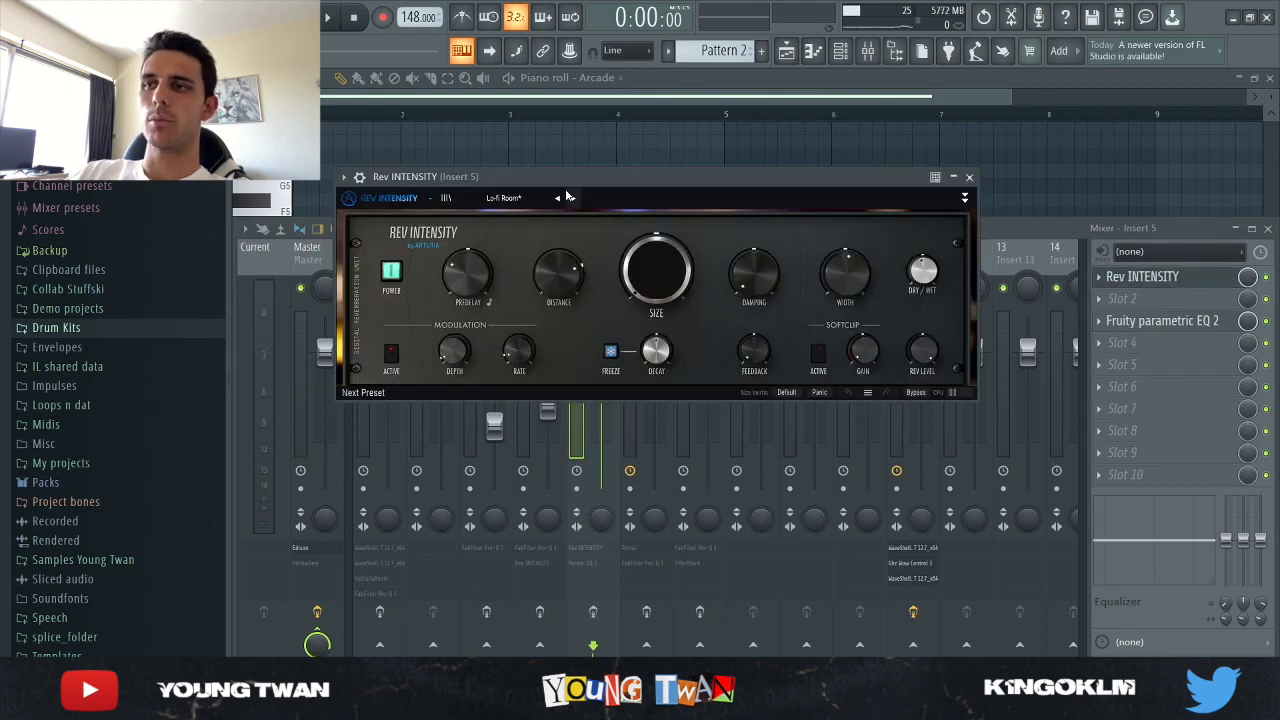
- Review the Rev INTENSITY reverb and Fruity parametric EQ 2 on Insert 5, and play back Arcade's Pattern 2 notes
drag(578, 178, 607, 158)
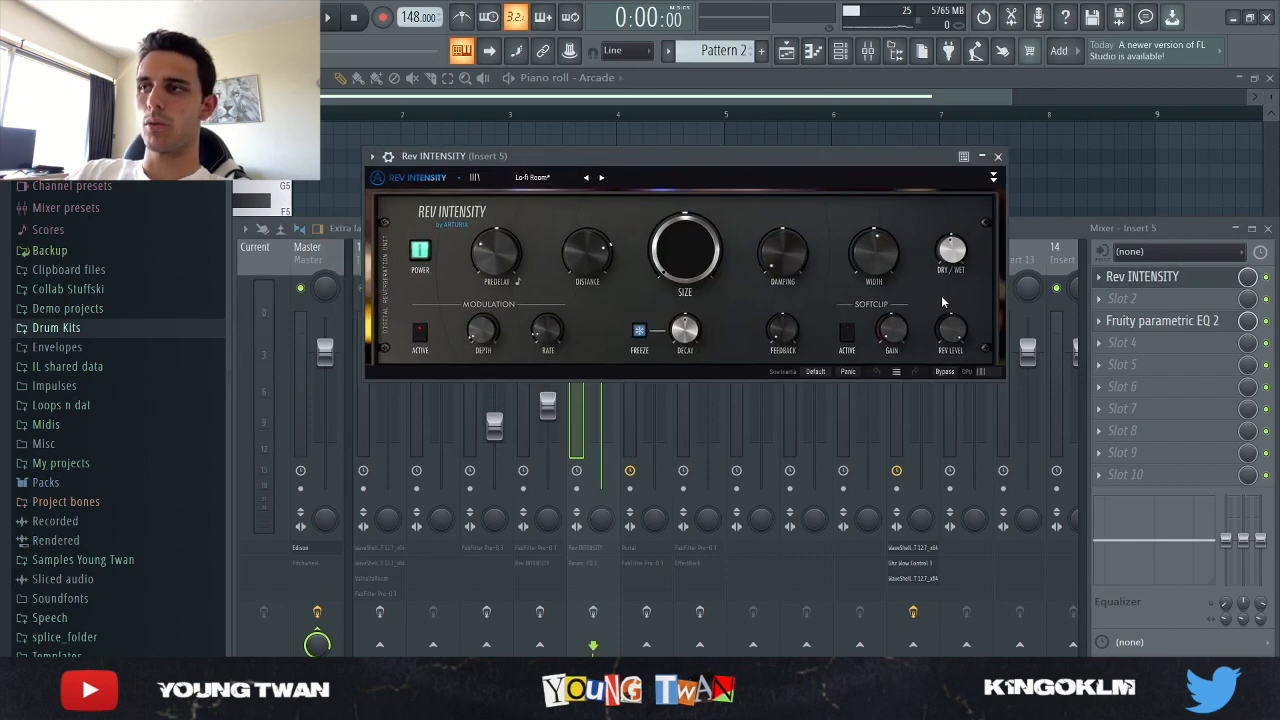
click(1186, 277)
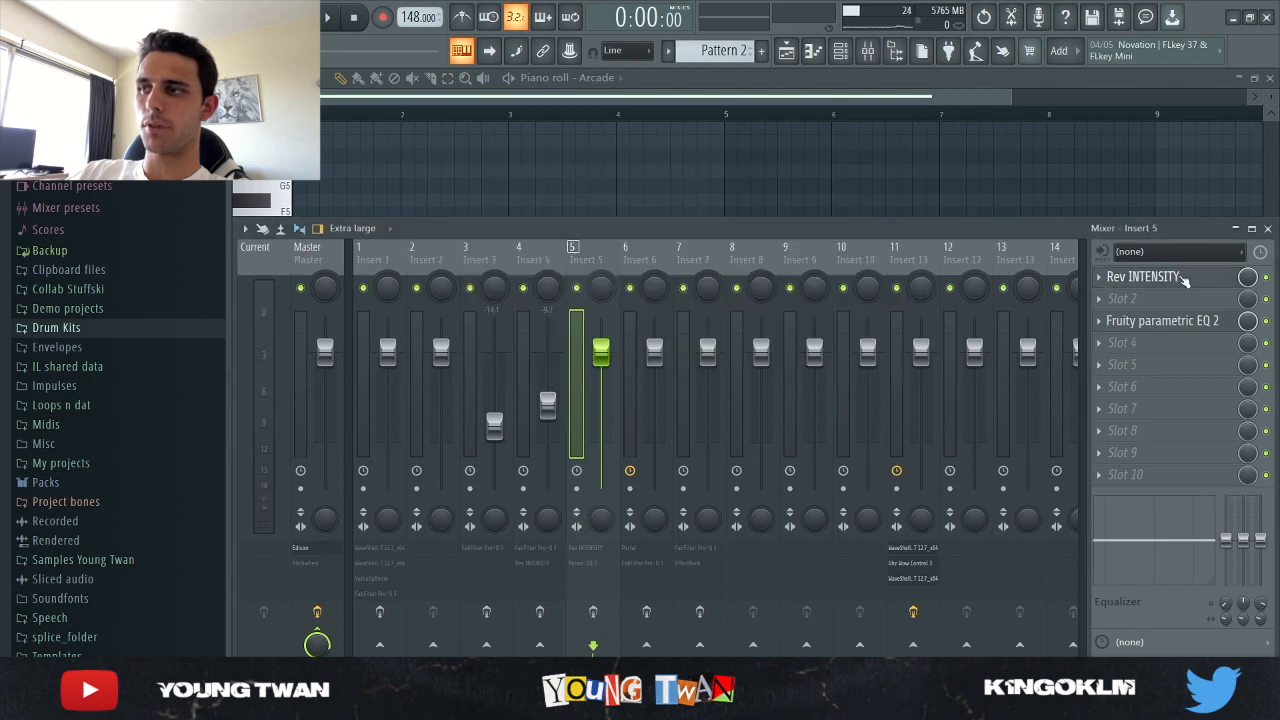
click(1160, 320)
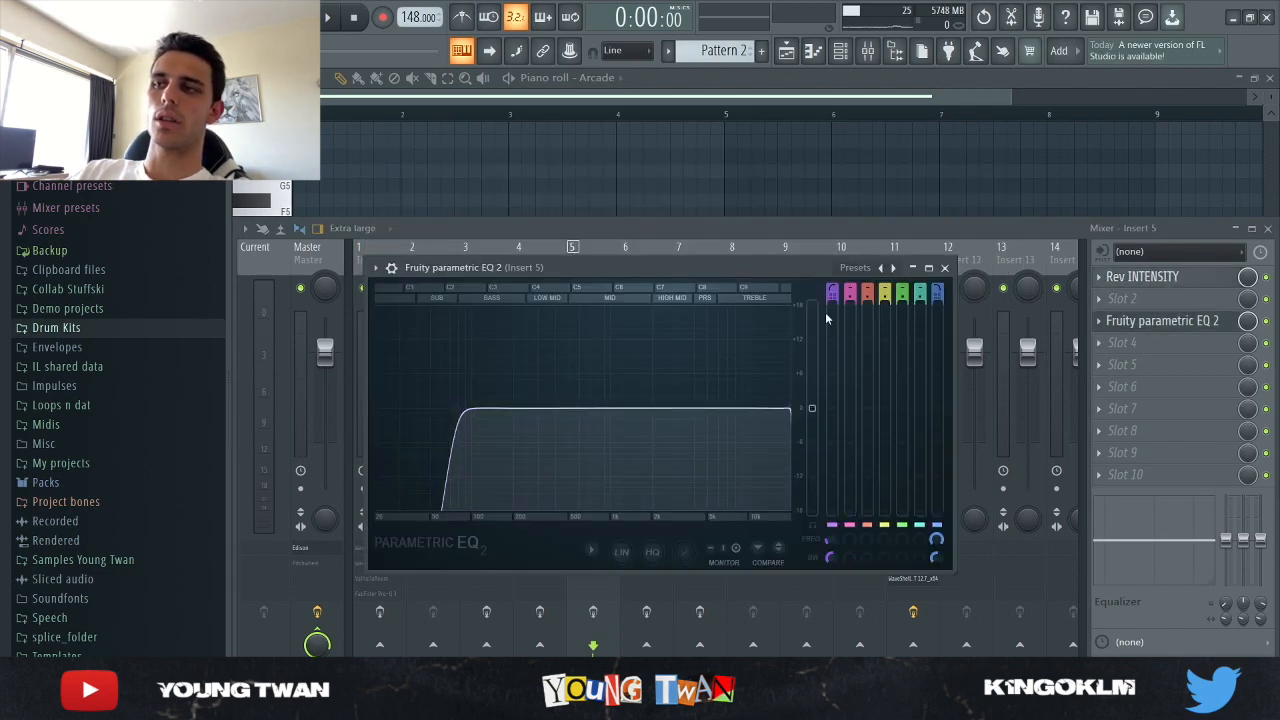
click(1140, 322)
key(F9)
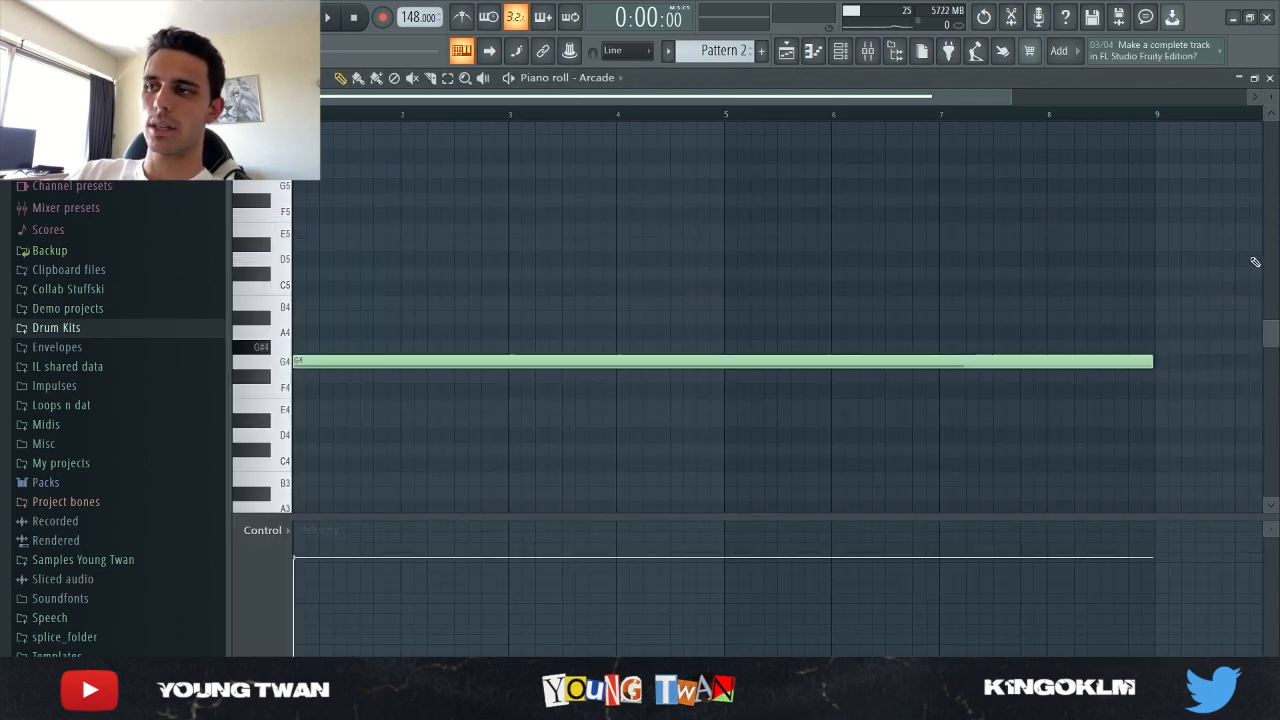
key(space)
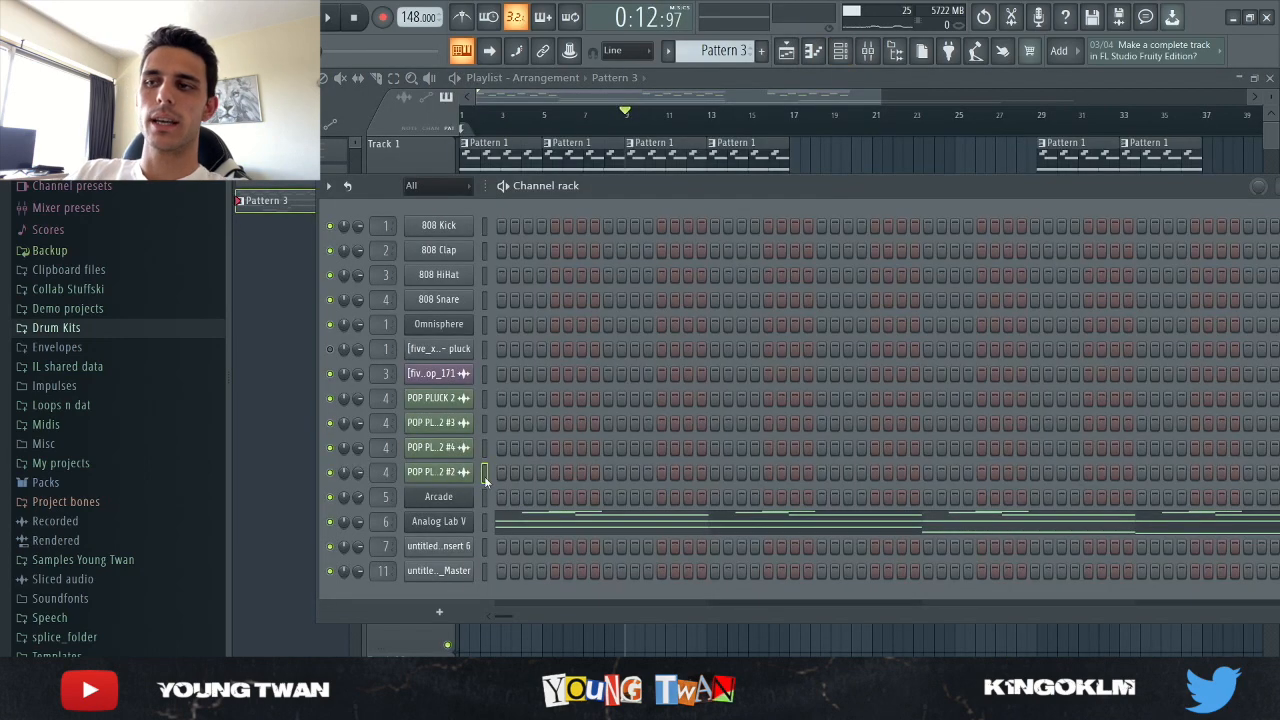
- View Analog Lab V's Arp - Shadow preset and play back its Pattern 3 notes from the piano roll
click(444, 524)
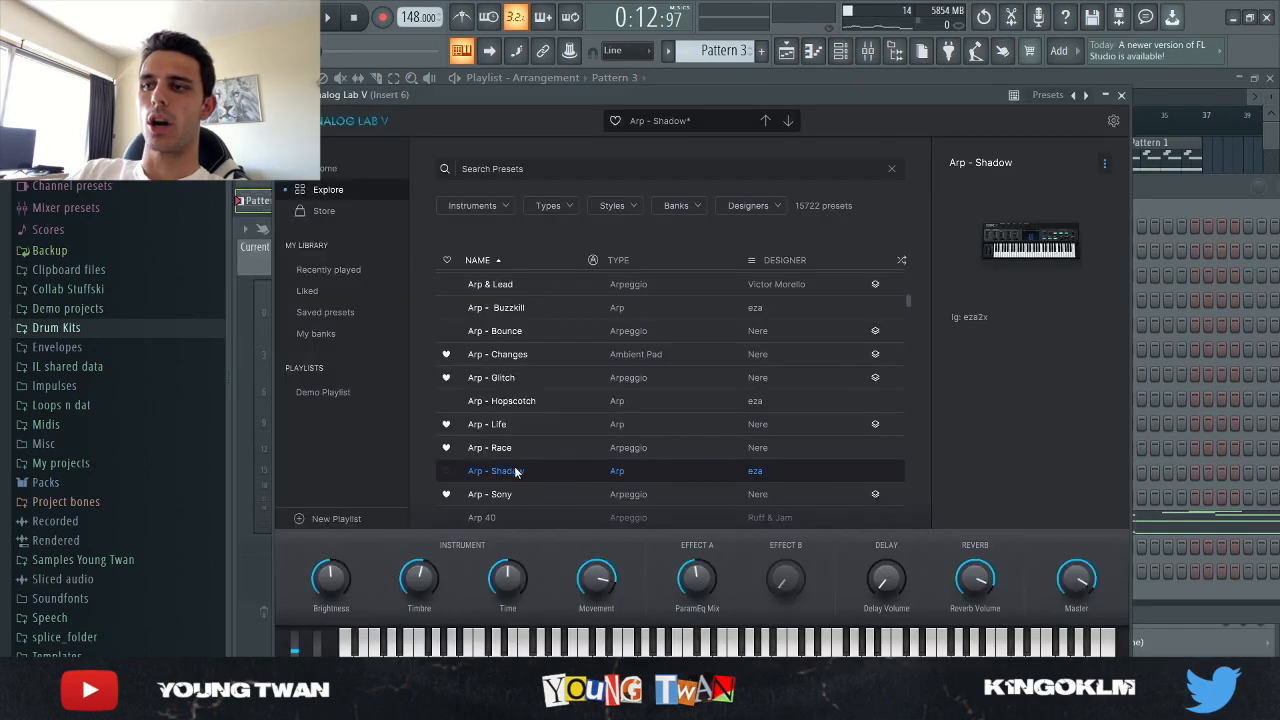
click(1122, 95)
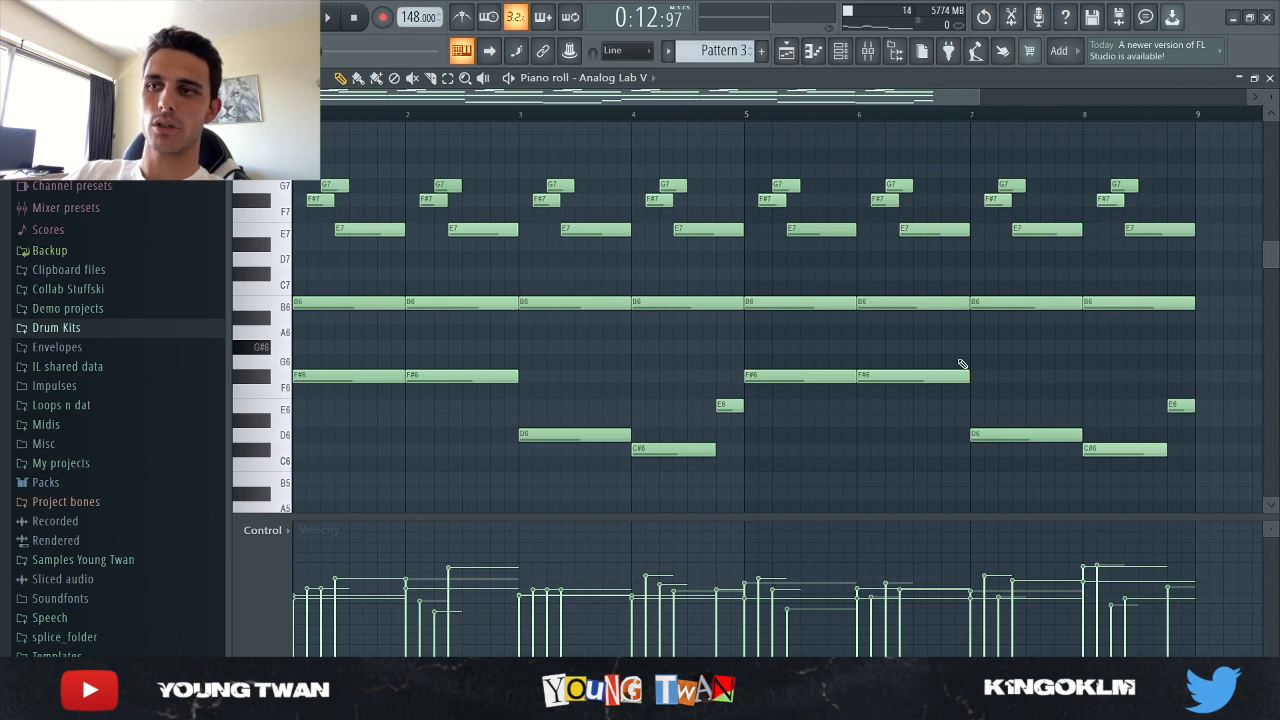
key(space)
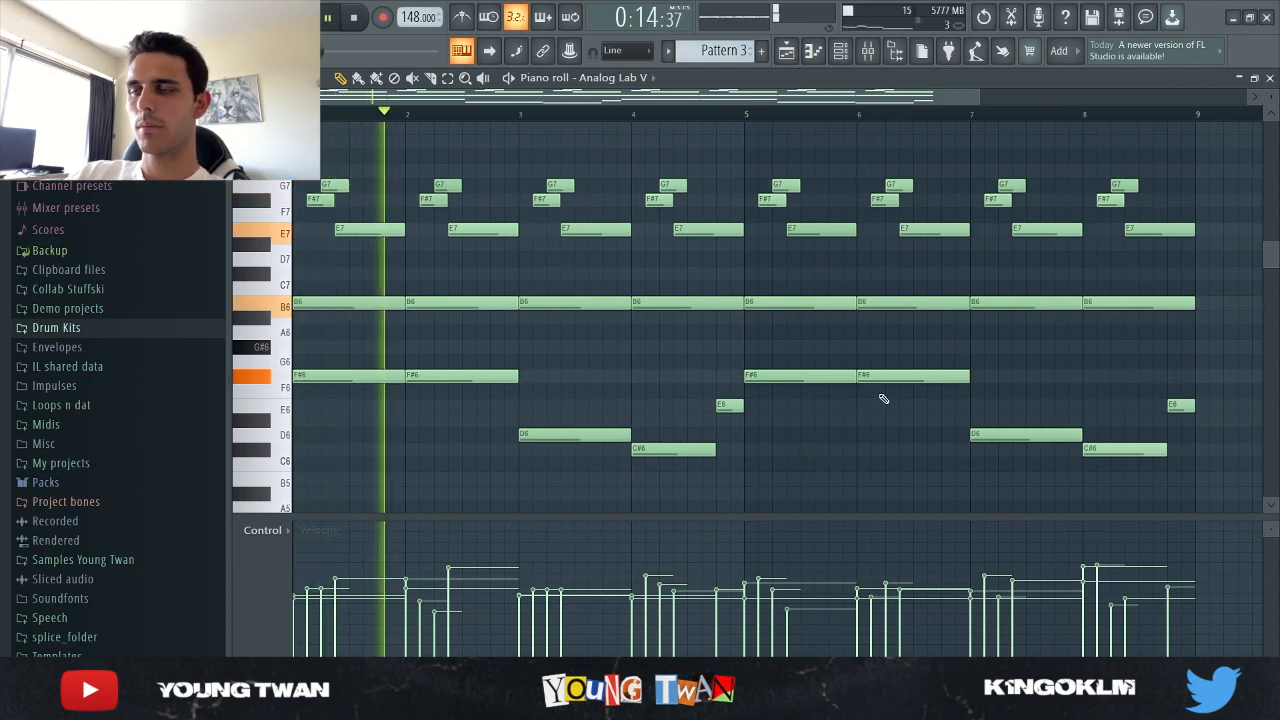
key(F9)
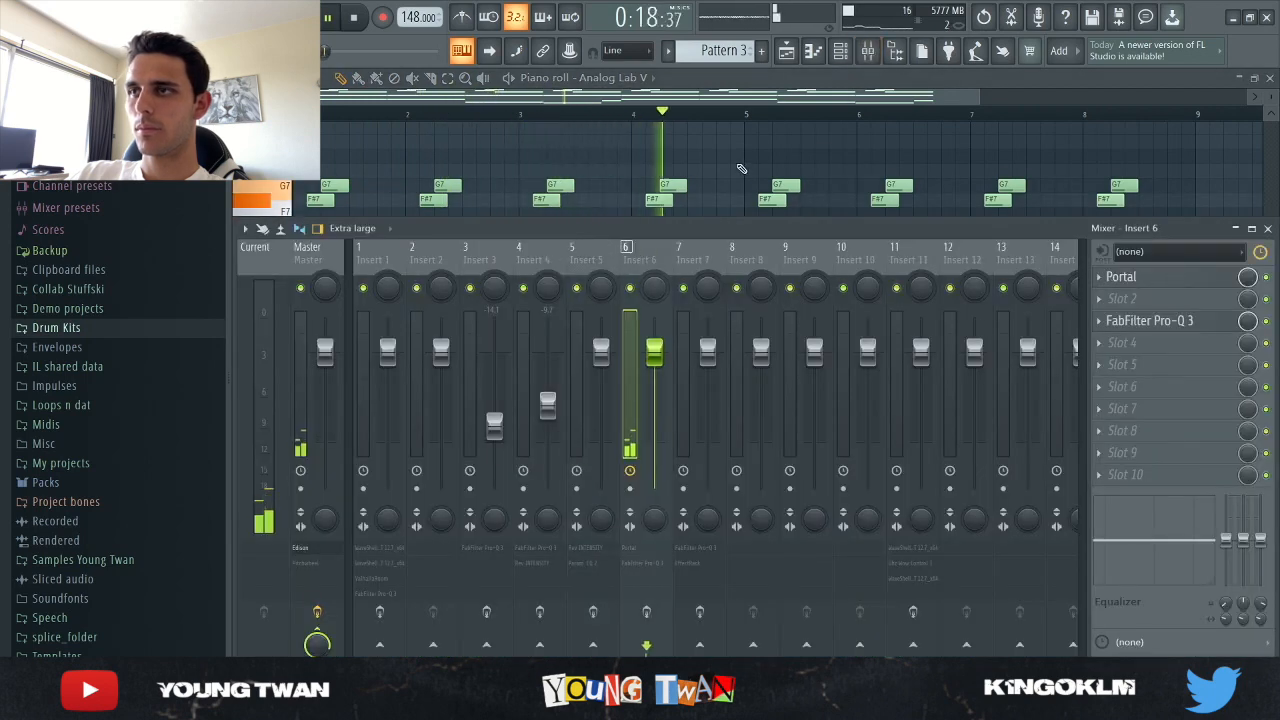
key(F9)
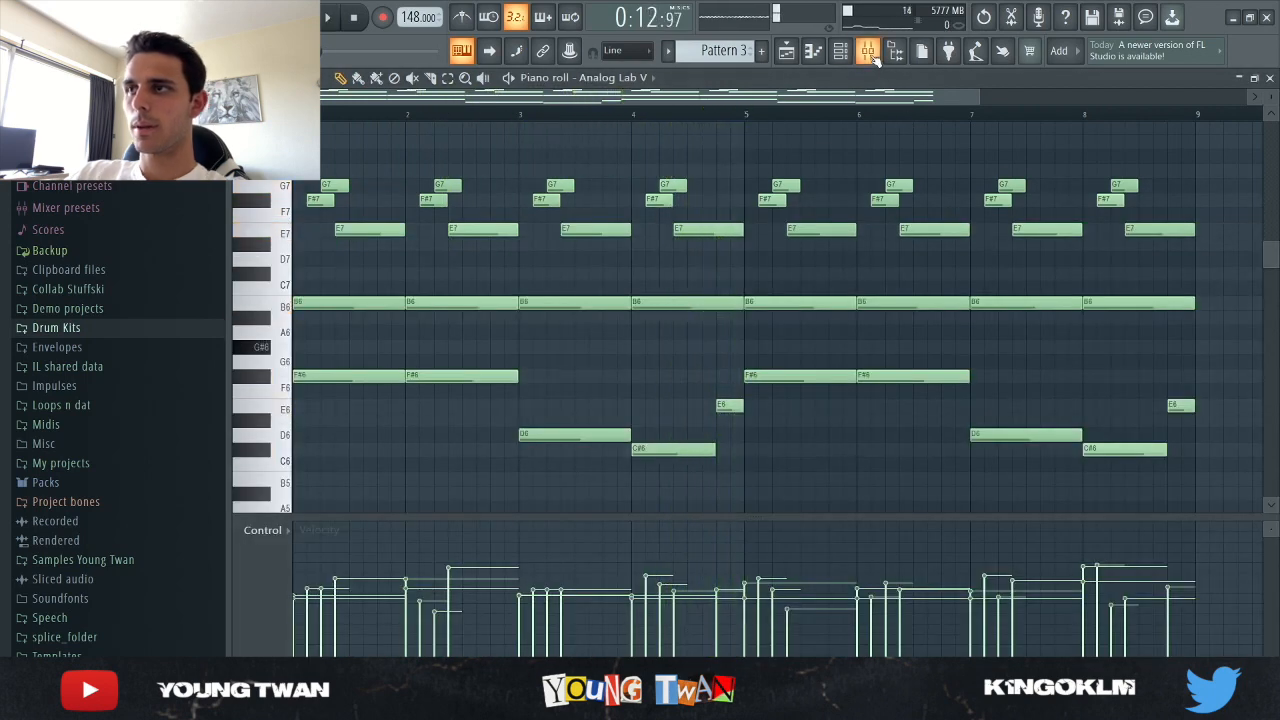
- Inspect the Portal and FabFilter Pro-Q 3 effects on Insert 6, and replay the Analog Lab V notes through them
key(F9)
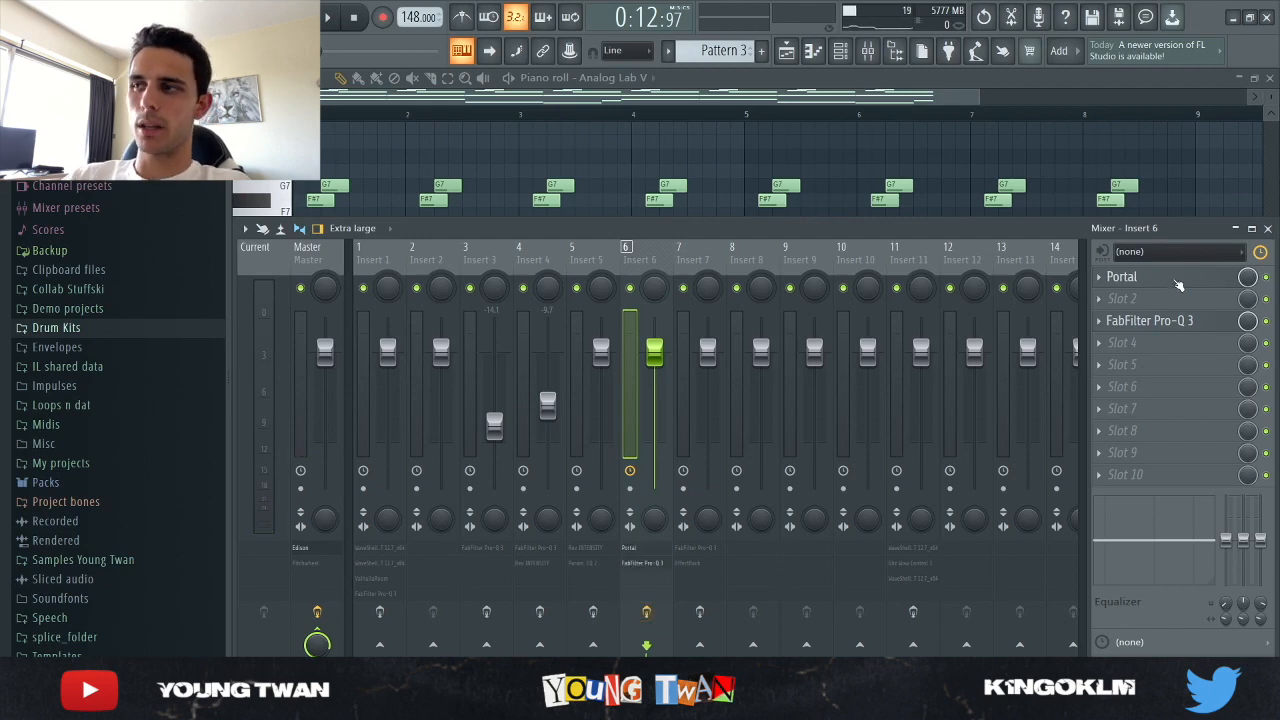
click(1177, 282)
drag(1000, 103, 962, 126)
click(1140, 320)
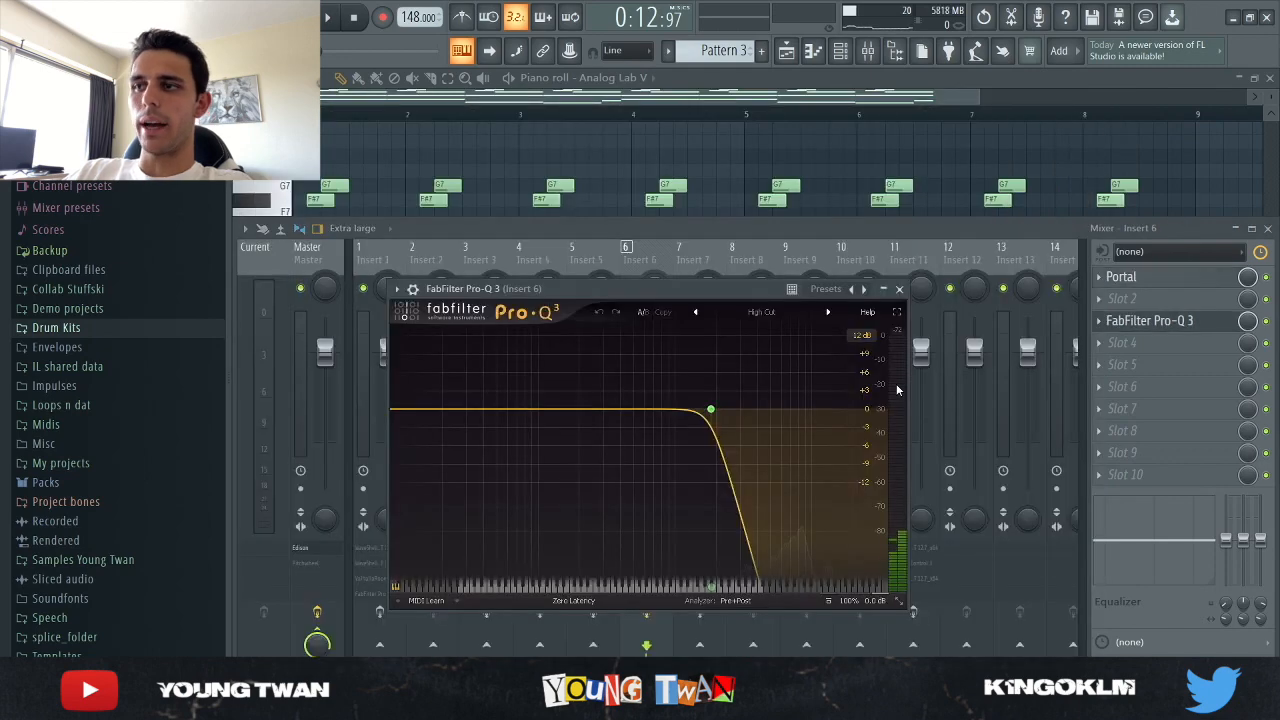
click(1173, 322)
key(space)
click(1176, 178)
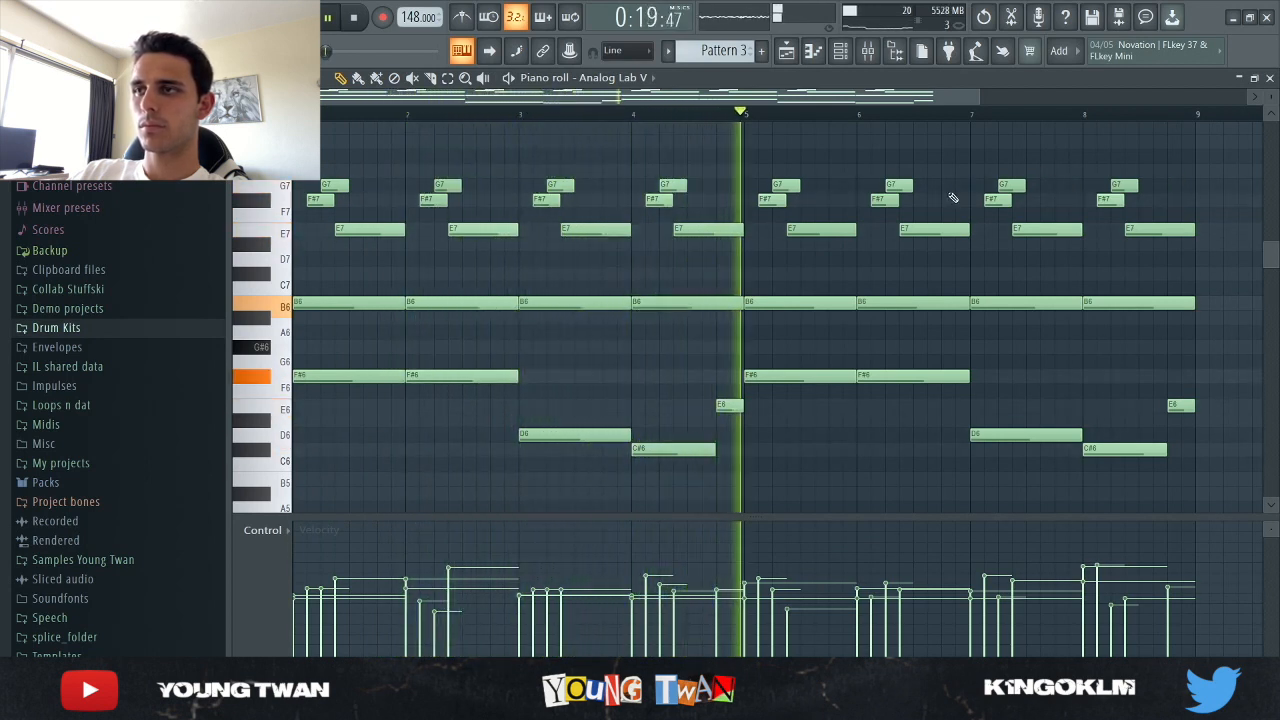
key(space)
- Check the reversed Insert 6 audio clip's settings on Track 7 and its FabFilter Pro-Q 3 and EffectRack on Insert 7
key(F5)
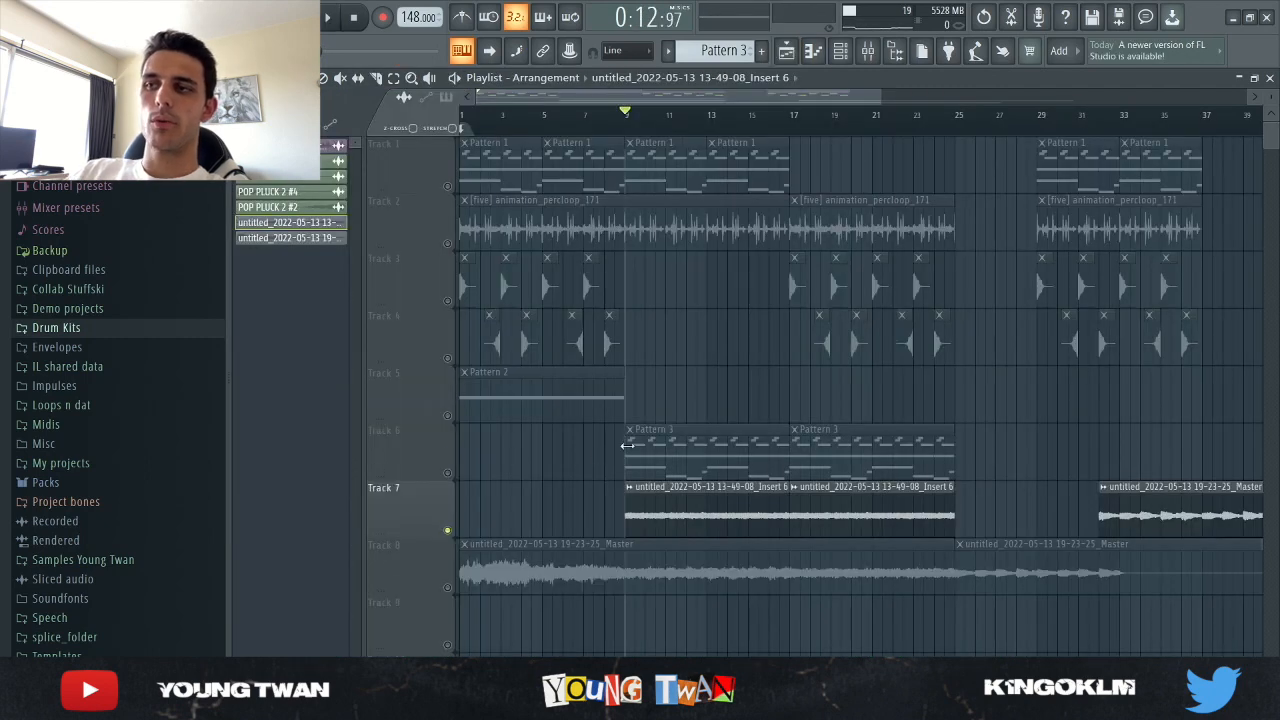
double_click(707, 511)
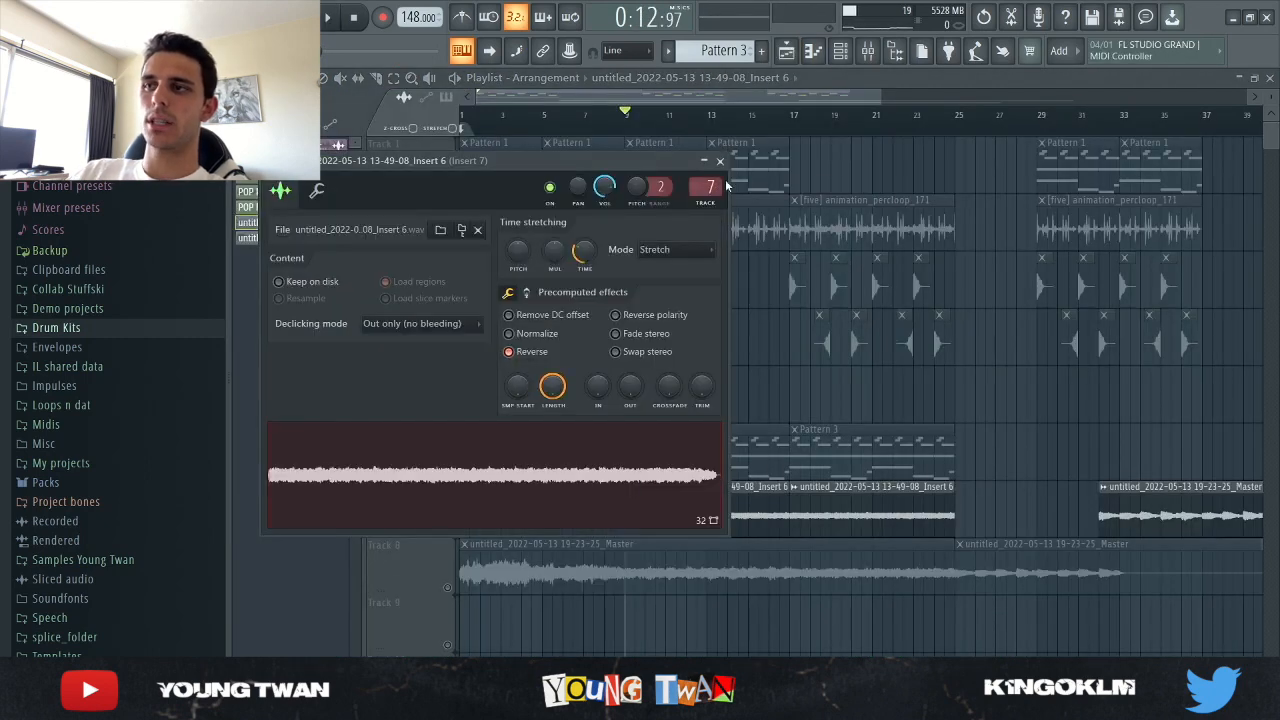
key(F9)
click(1186, 277)
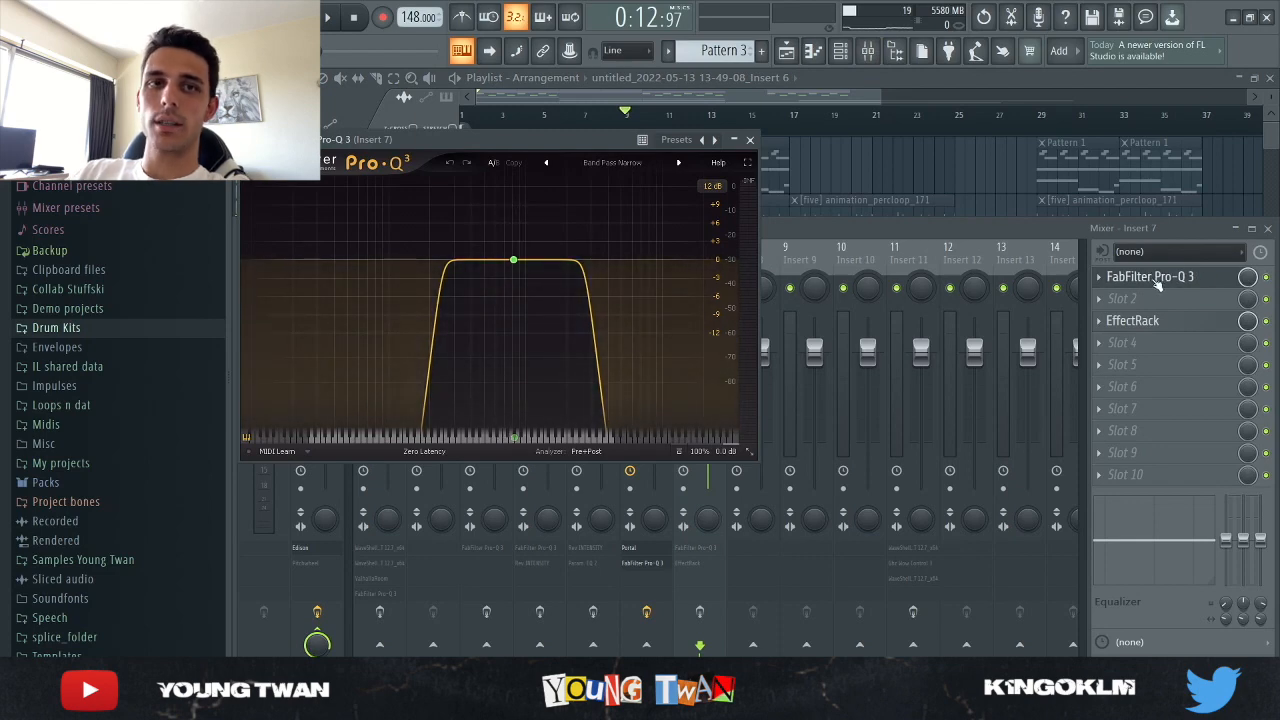
click(1132, 320)
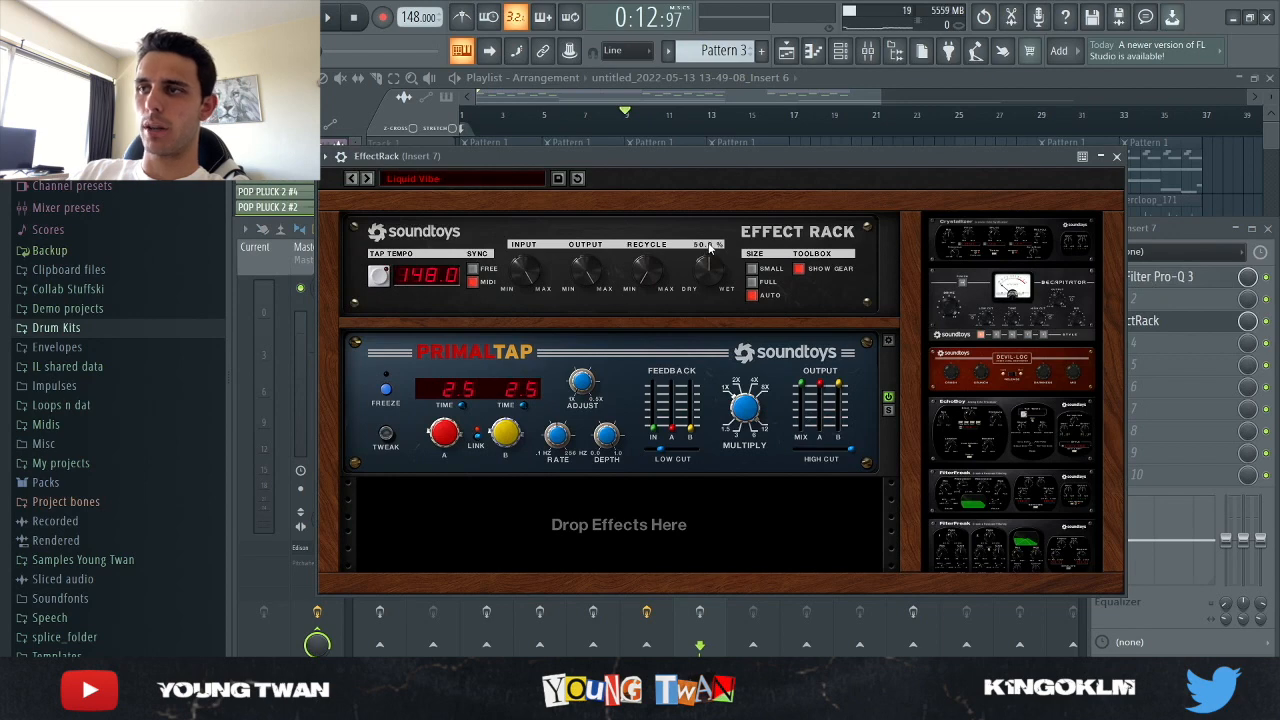
click(1117, 156)
- Play back the soloed Track 7 audio clips from bar 9 in the playlist, and stop playback
key(space)
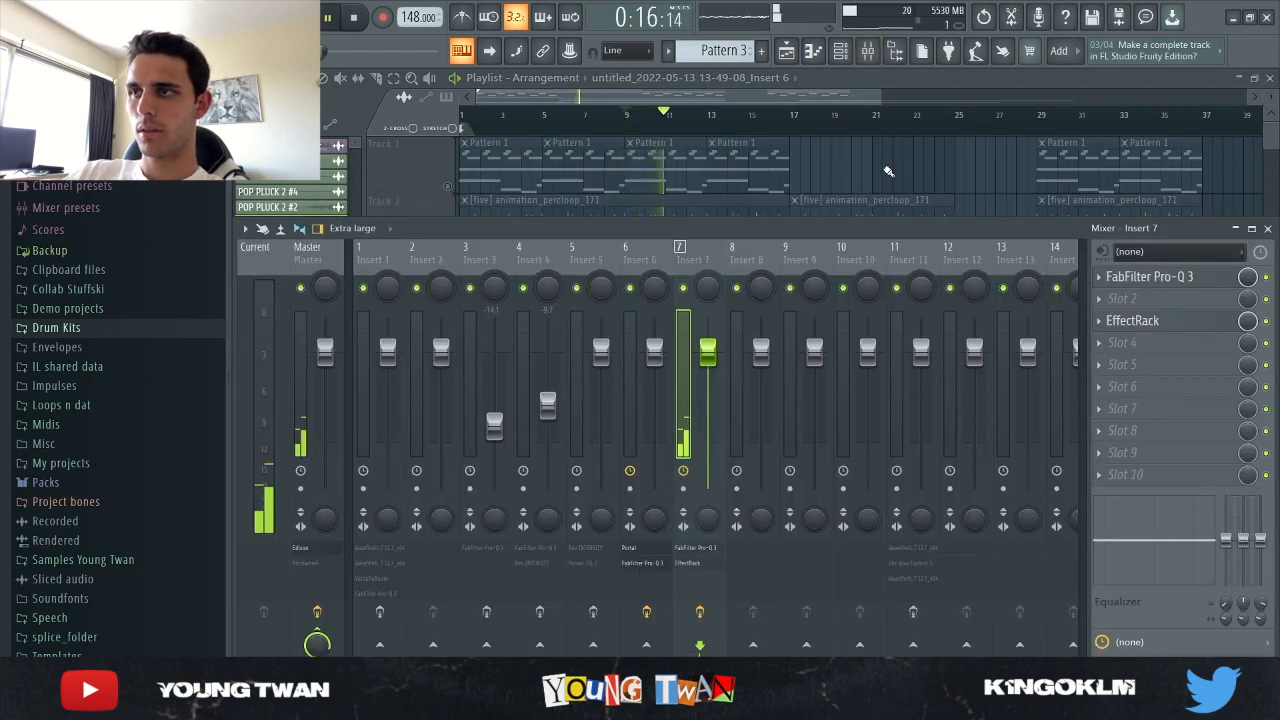
key(F9)
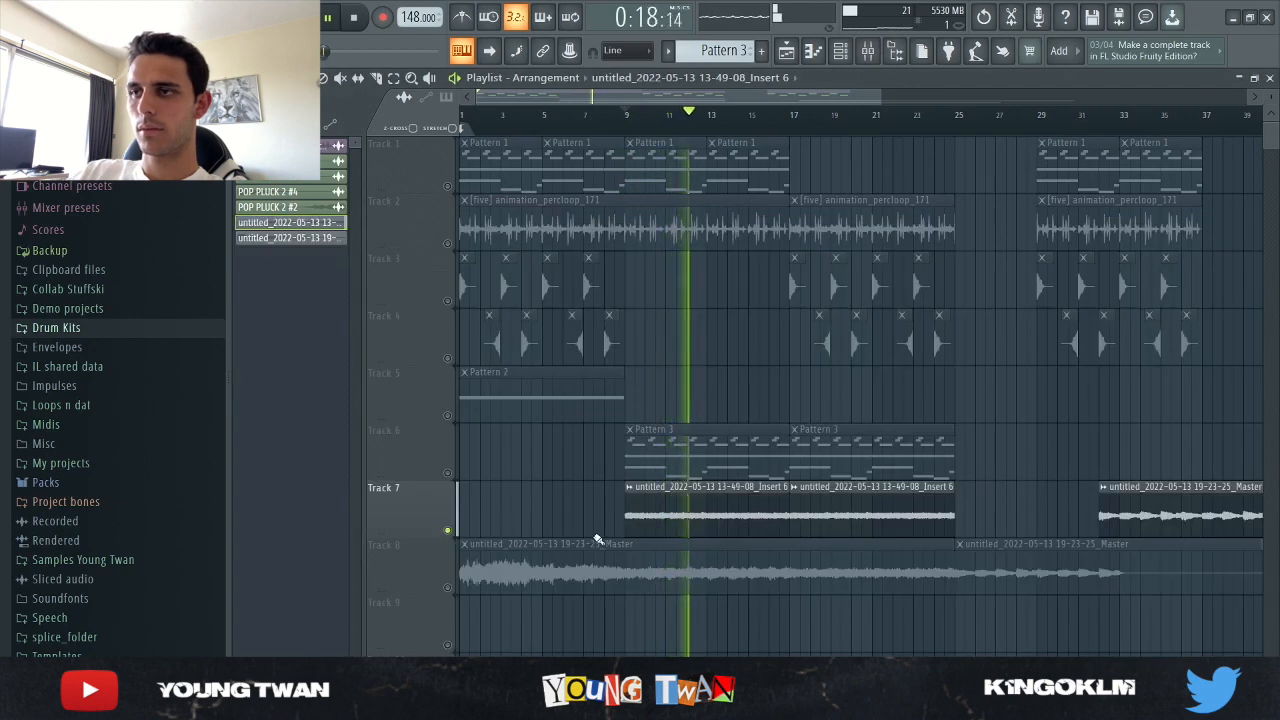
ctrl+scroll(625, 531, down, 3)
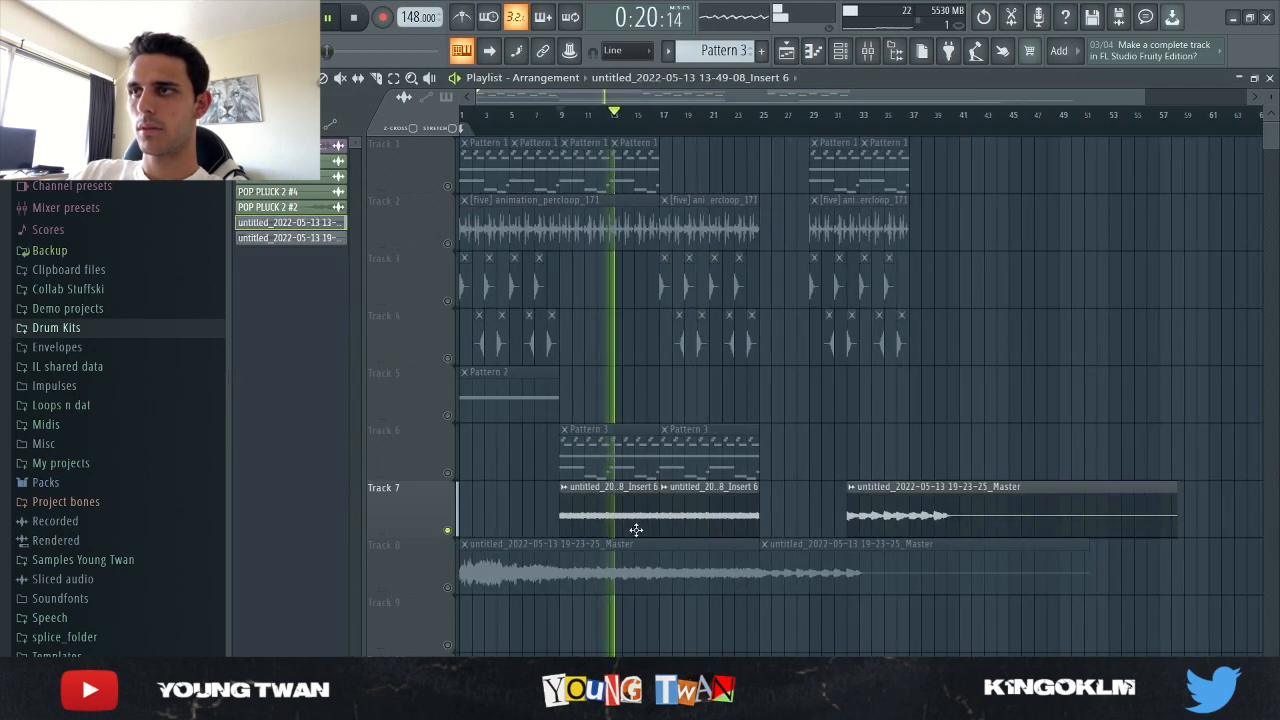
ctrl+scroll(436, 514, up, 3)
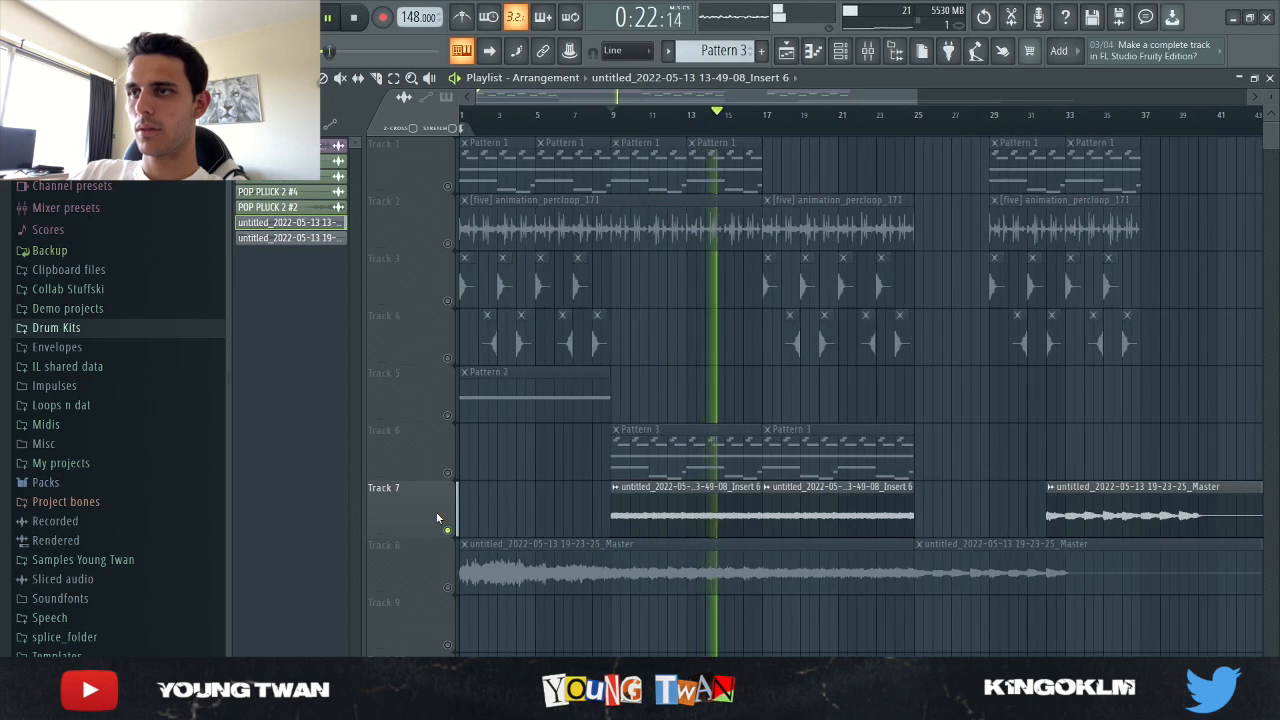
ctrl+scroll(437, 514, up, 2)
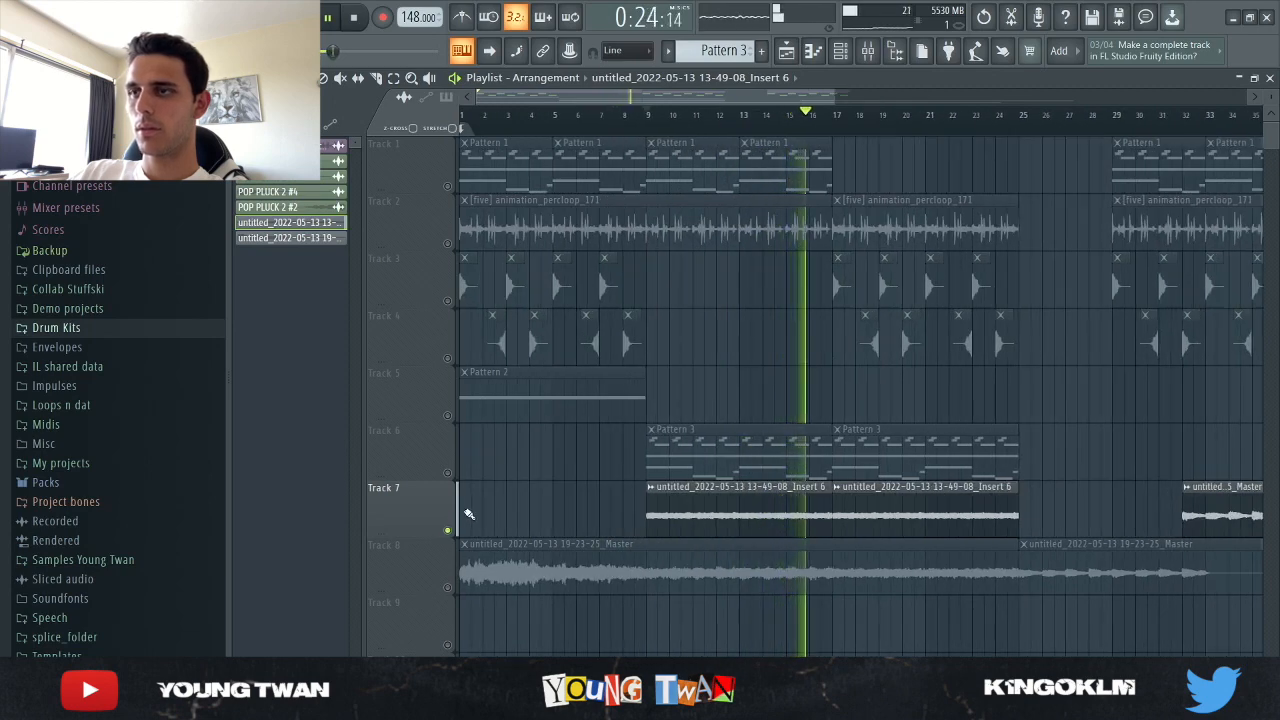
key(space)
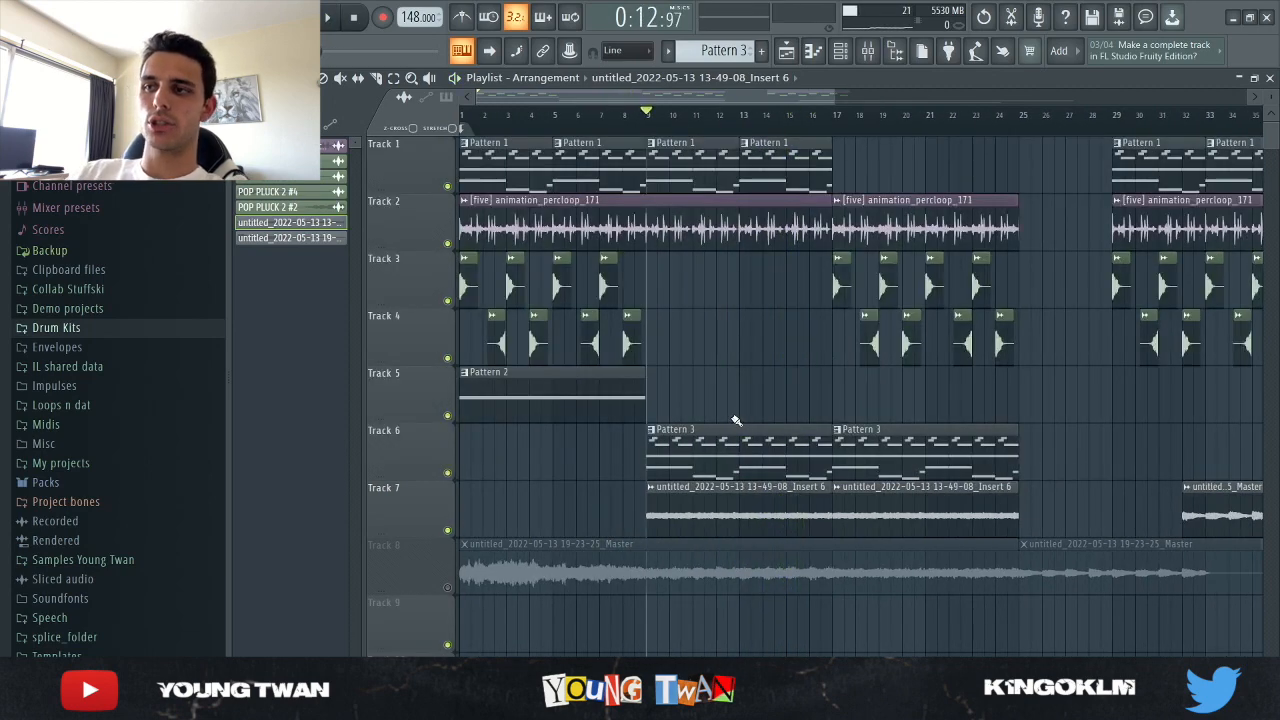
- Play Tracks 1 to 7 together from bar 9, checking the channel rack and the arrangement
key(space)
click(869, 52)
click(866, 52)
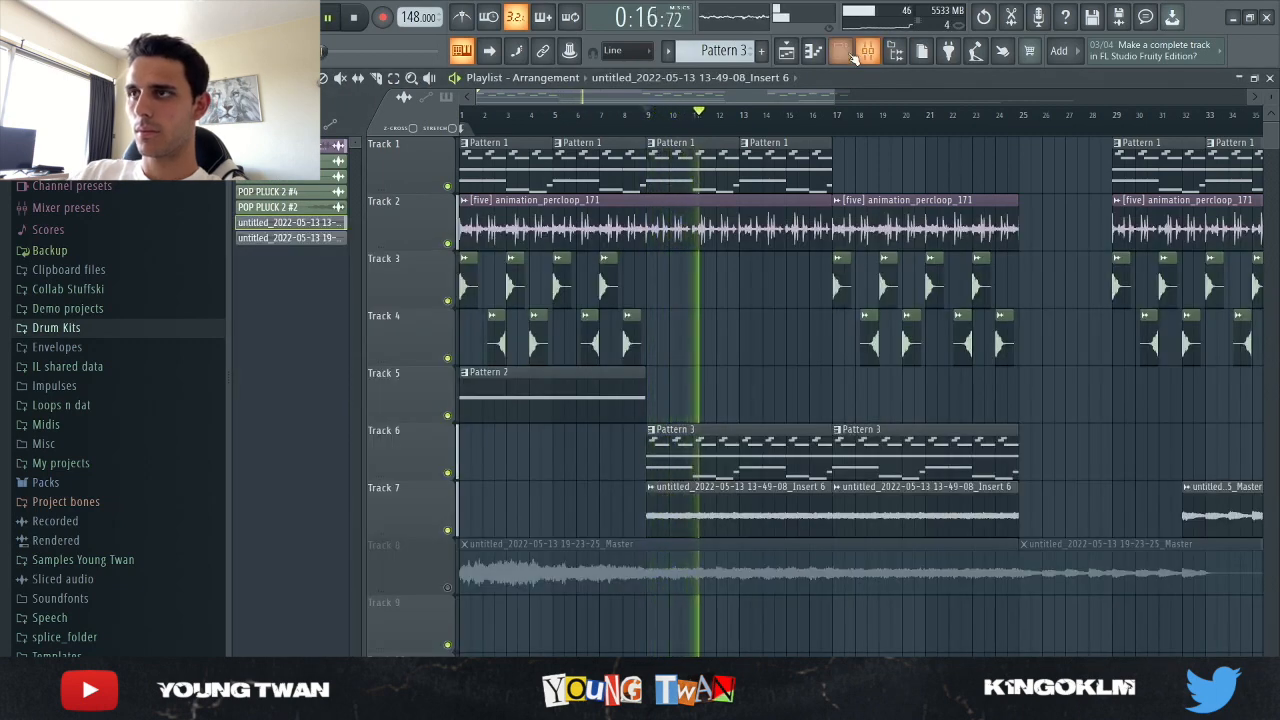
click(841, 53)
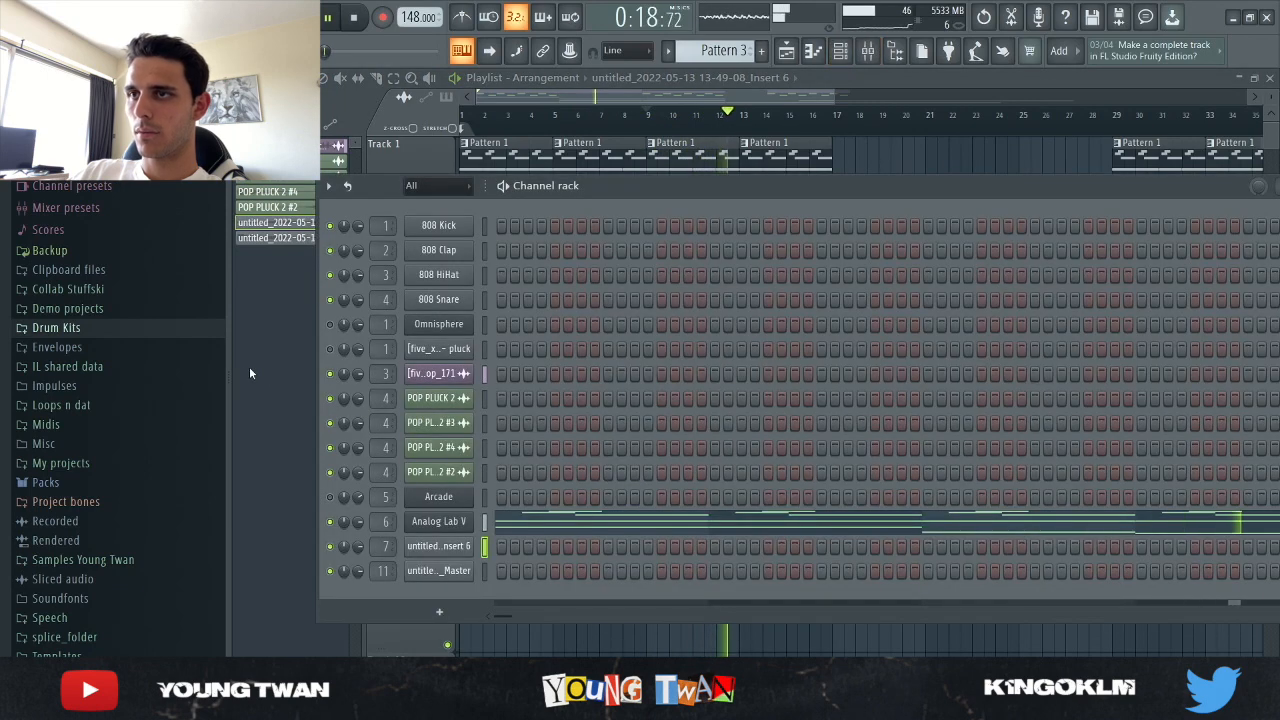
key(F6)
scroll(703, 414, down, 2)
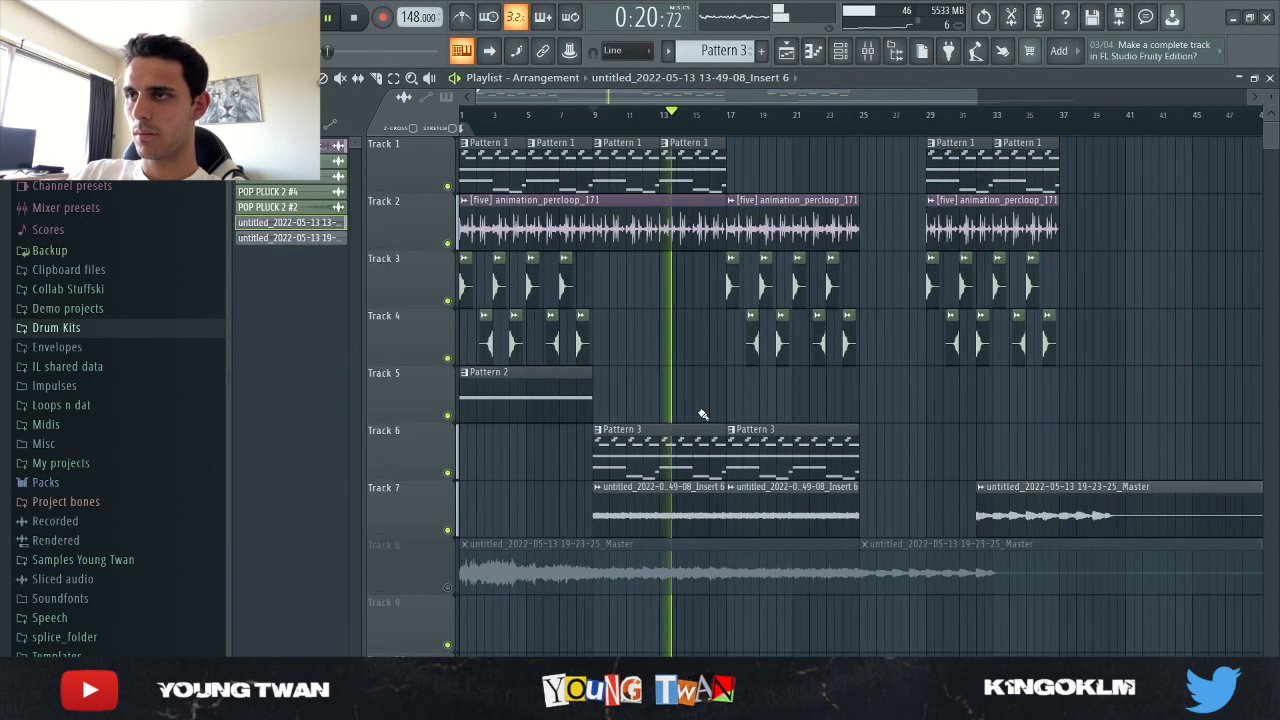
scroll(417, 434, up, 2)
scroll(451, 429, down, 2)
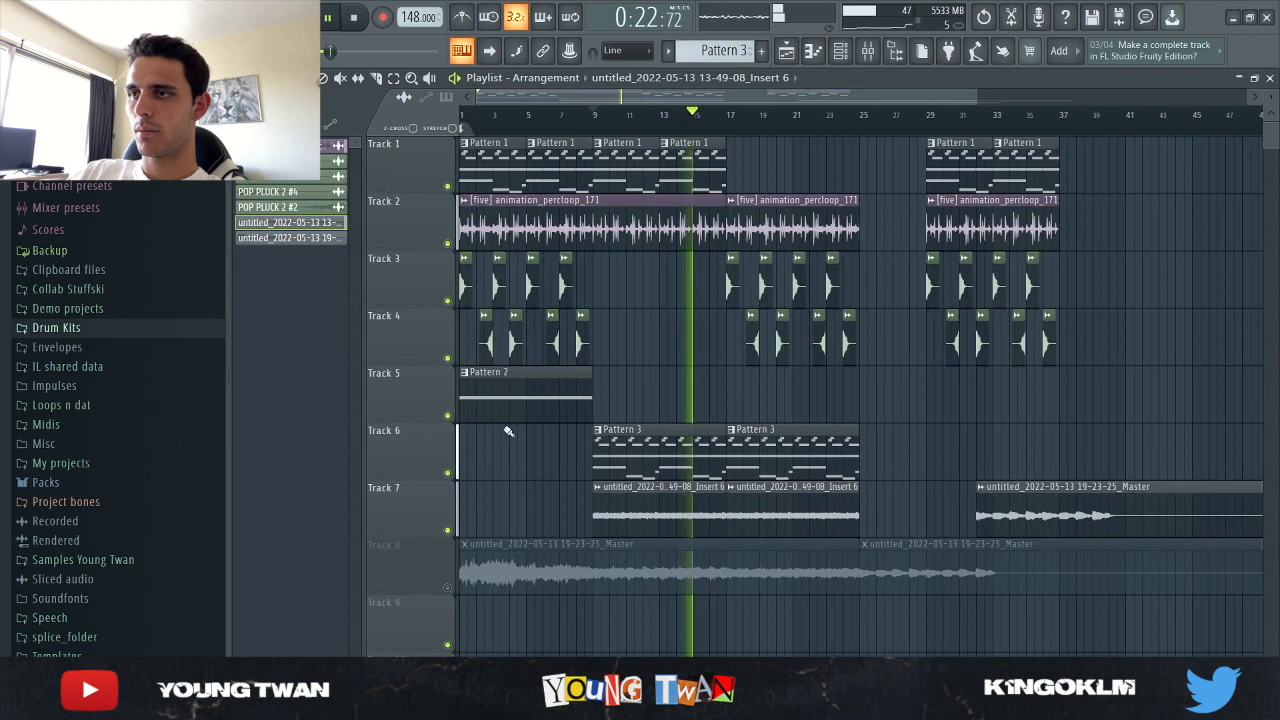
scroll(526, 433, down, 2)
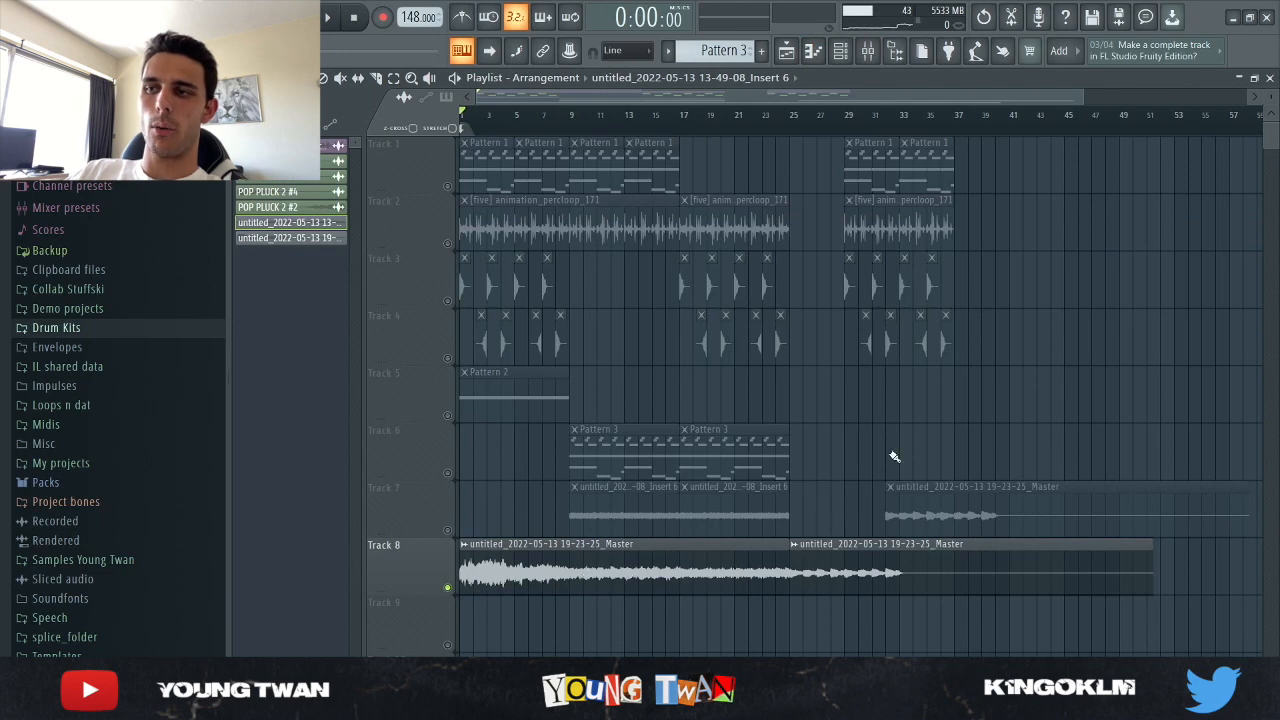
- Review the J37 tape, Ghz Wow Control 3 and second WaveShell effects on mixer track Insert 11
click(868, 54)
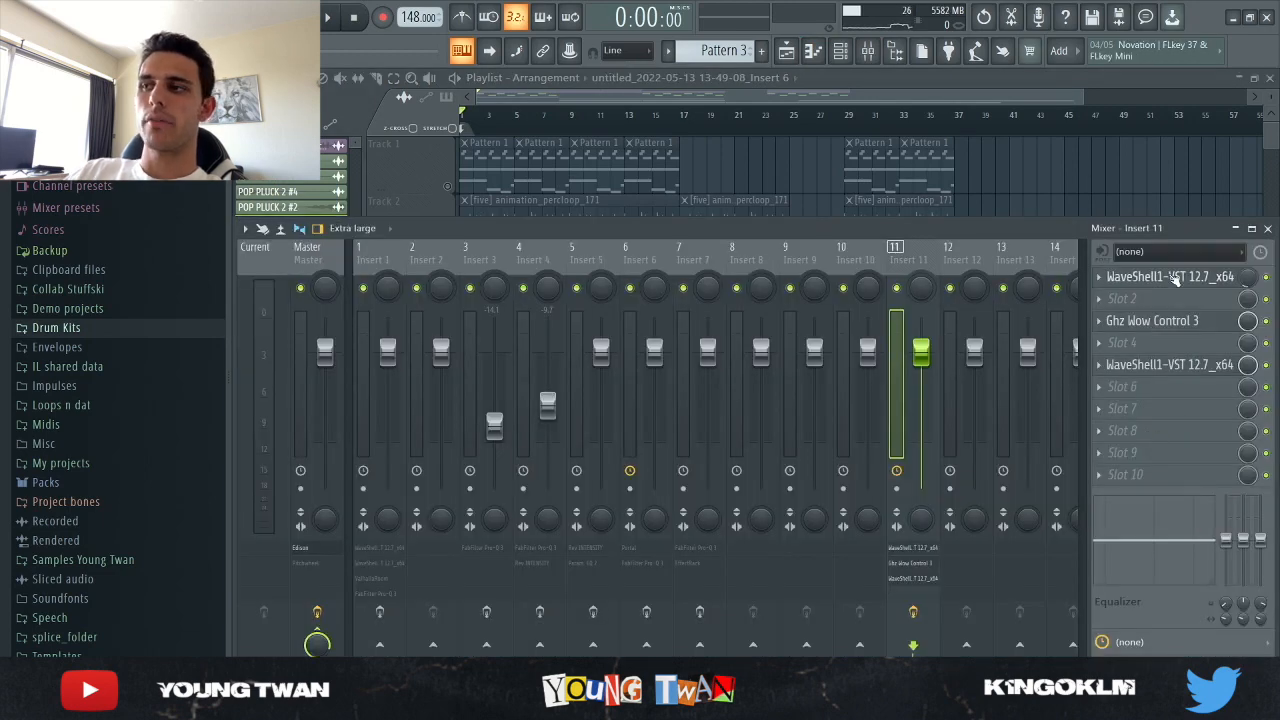
click(1176, 278)
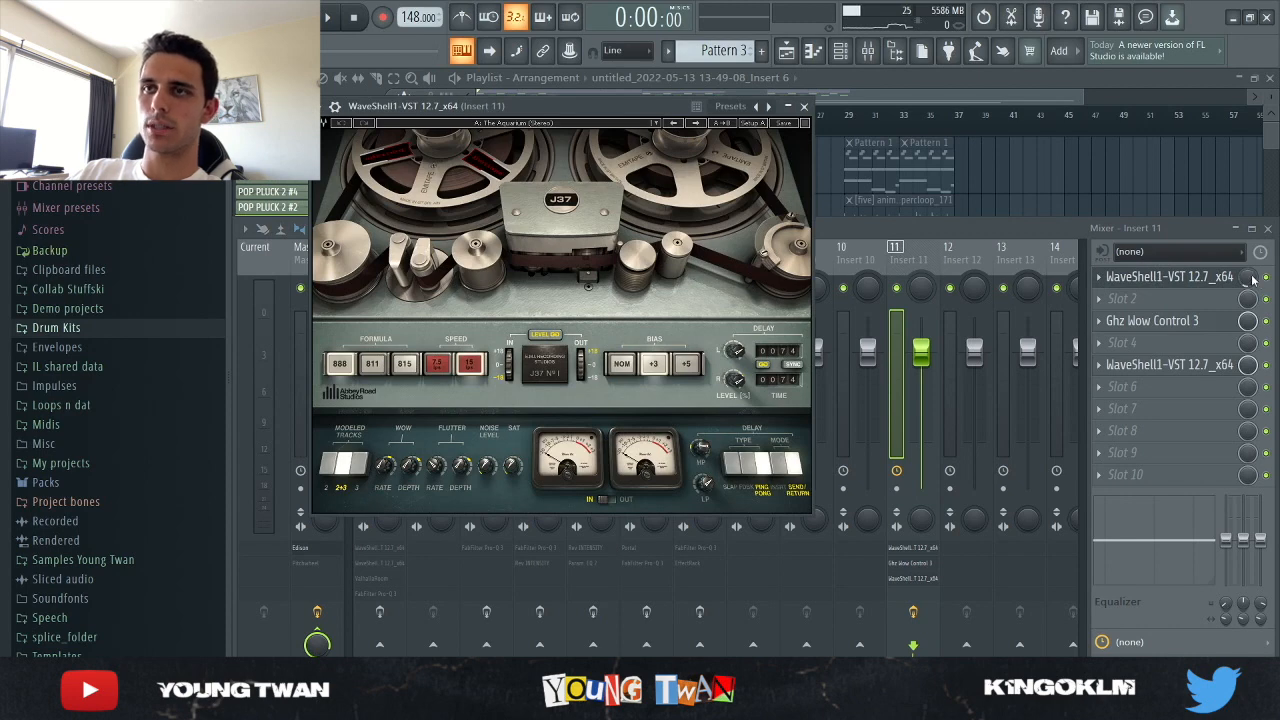
click(1155, 322)
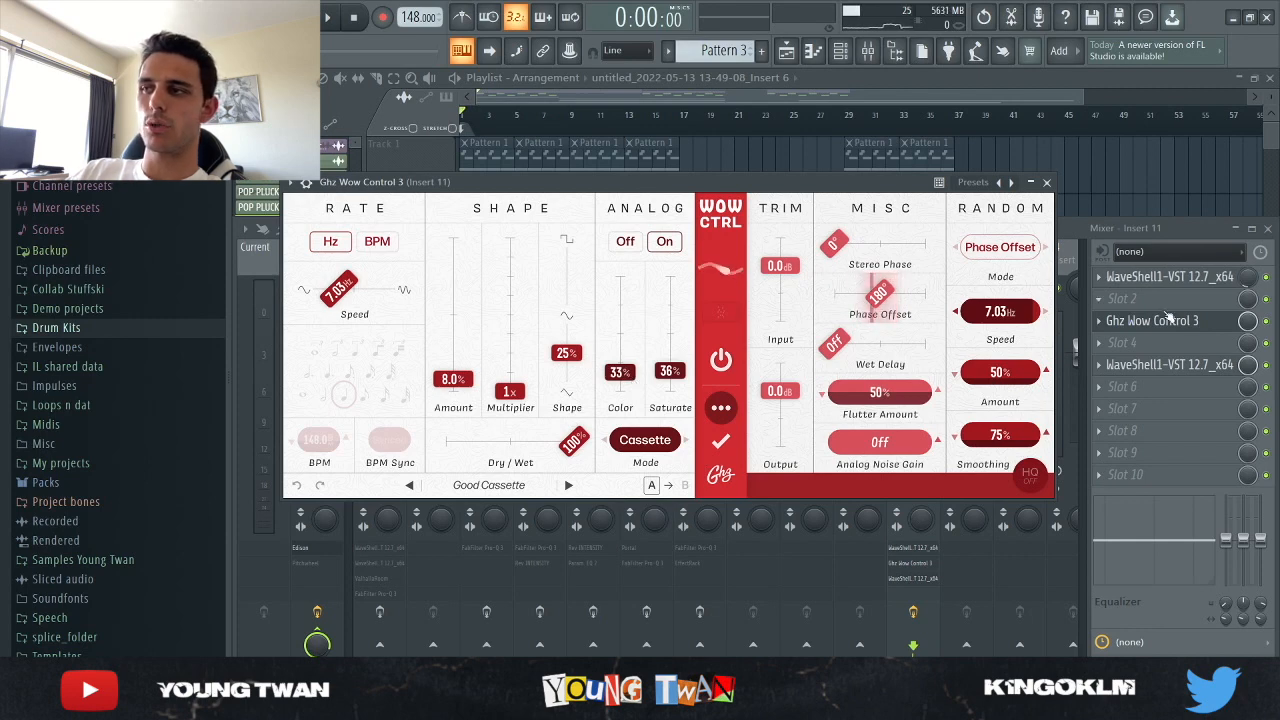
click(1169, 365)
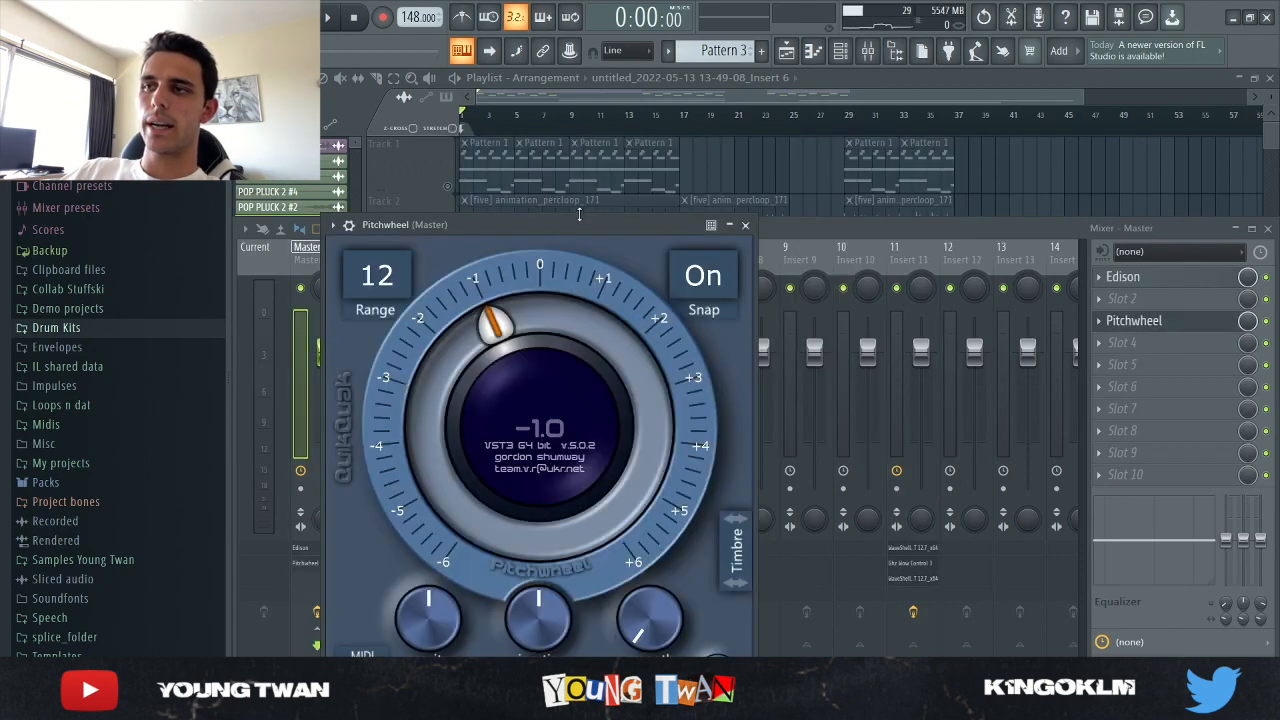
- Inspect the Pitchwheel effect on the Master track, and play back the soloed Master recording on Track 8 from the start
drag(578, 214, 716, 149)
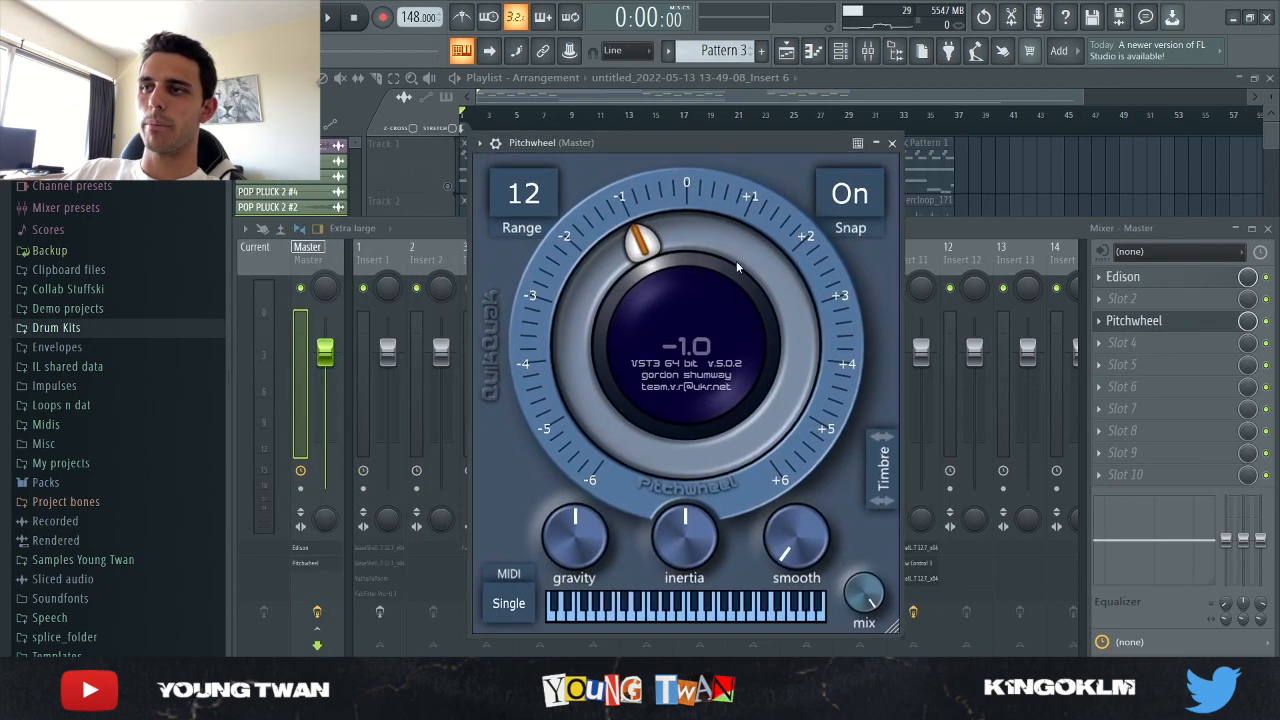
click(893, 145)
key(F9)
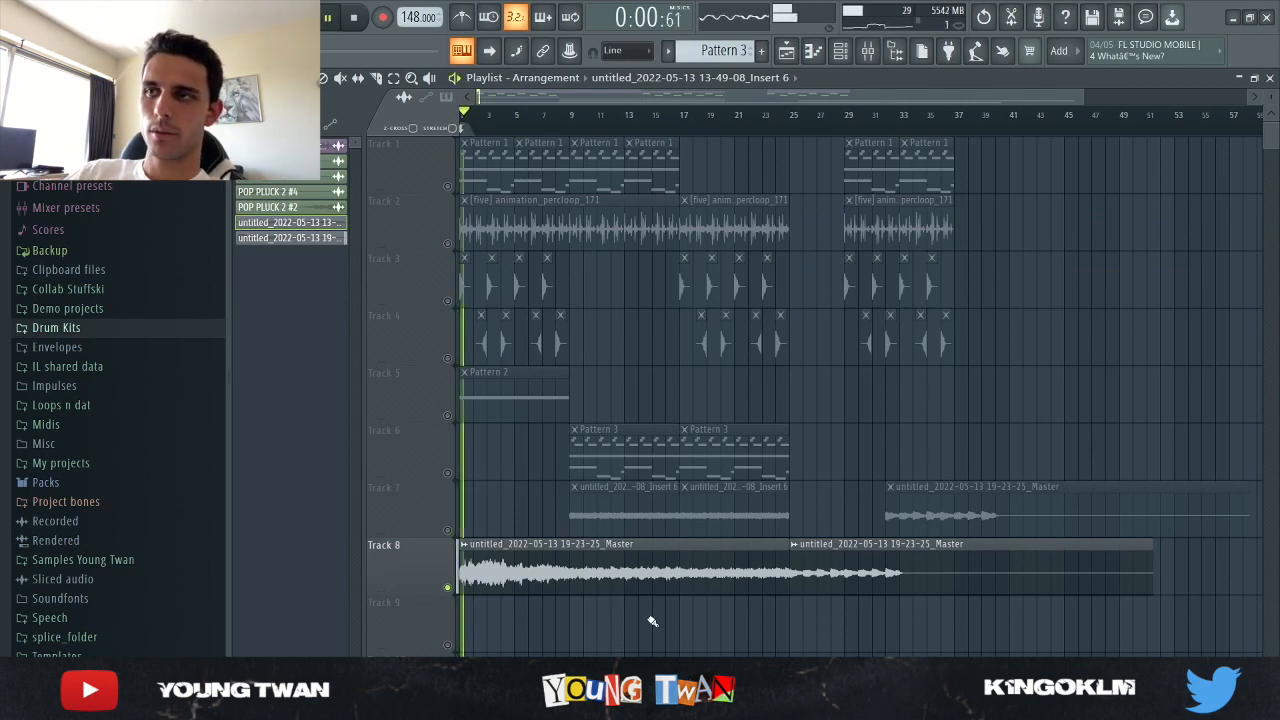
scroll(370, 579, up, 3)
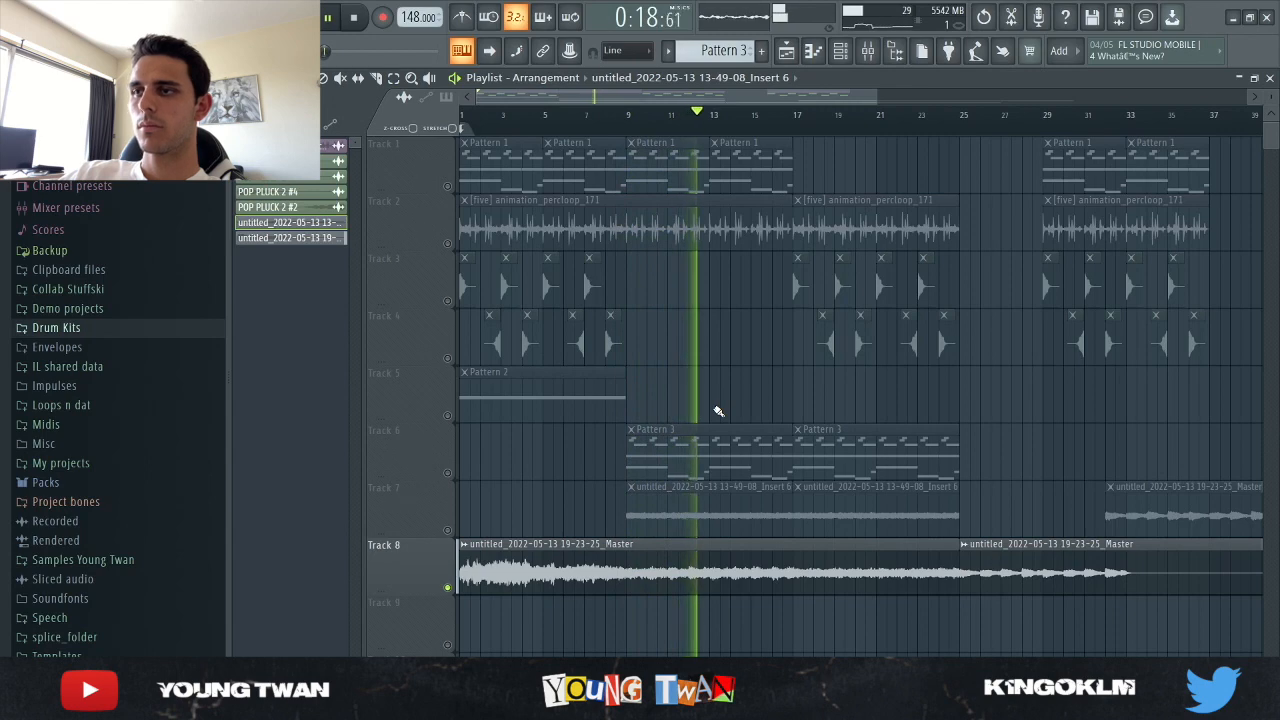
- Play through the rest of the soloed Master recording on Track 8, and stop playback
scroll(718, 411, down, 1)
scroll(718, 411, down, 1)
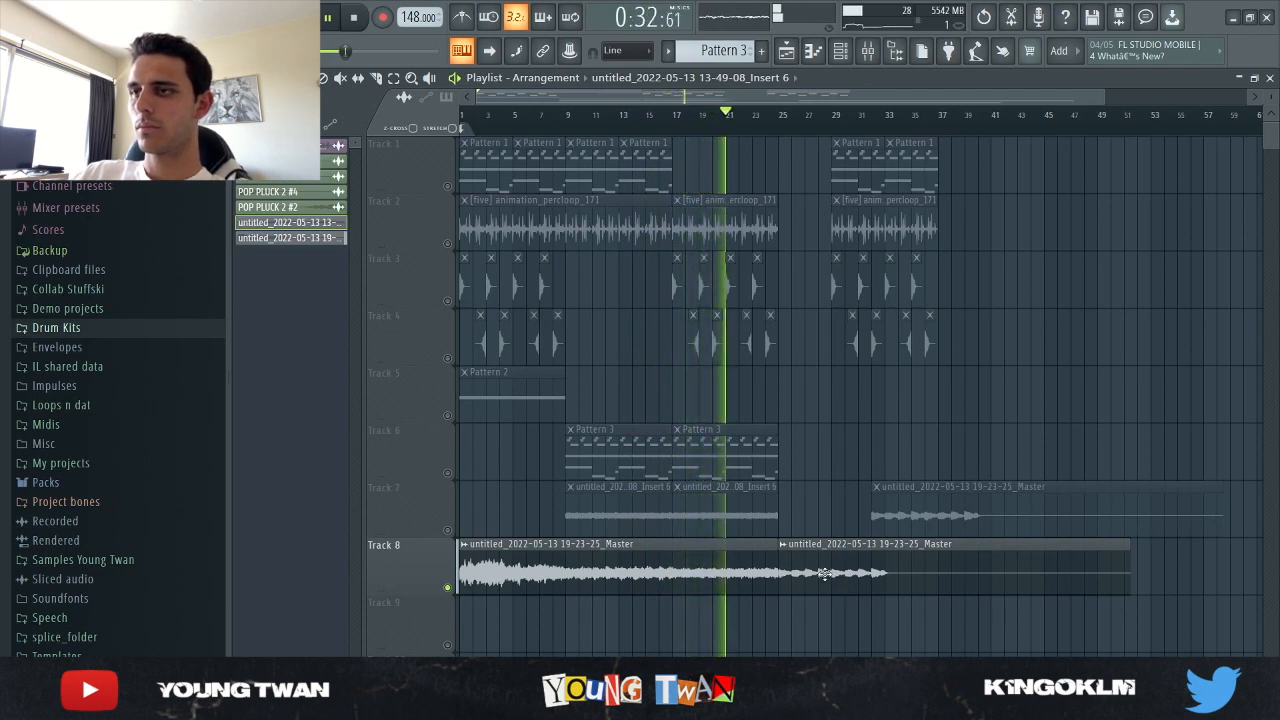
key(space)
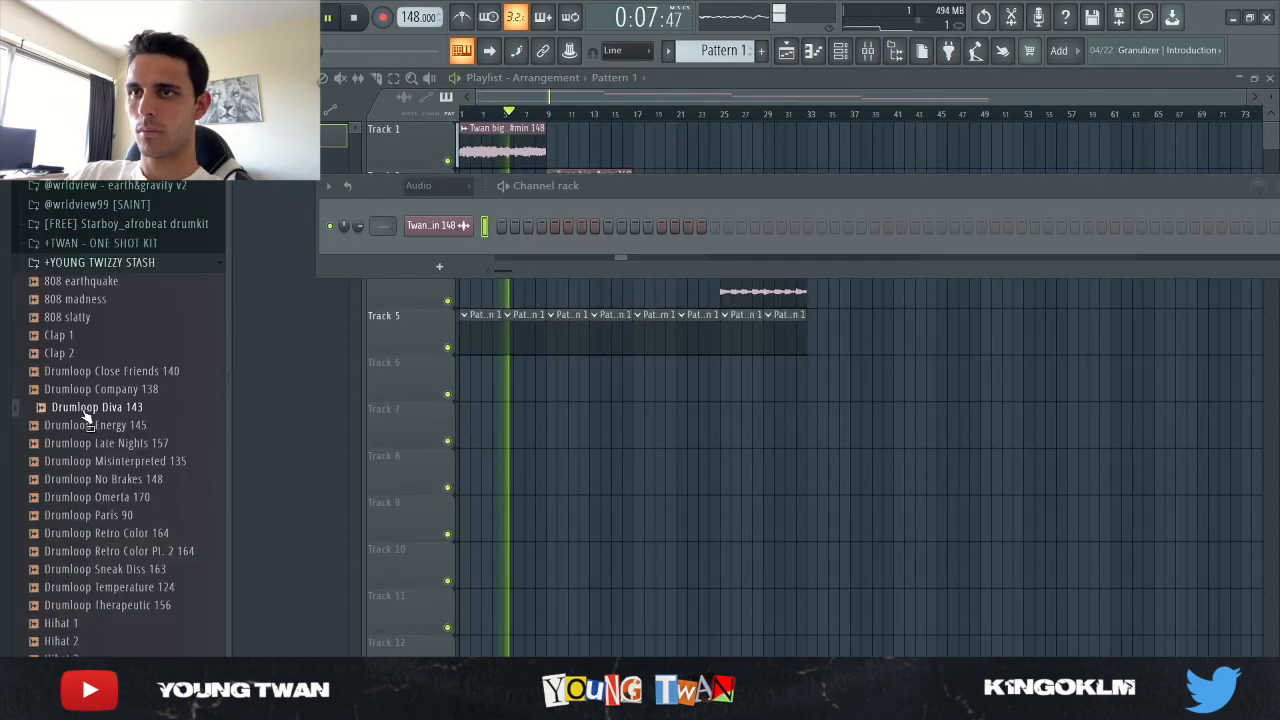
- Audition samples from the +YOUNG TWIZZY STASH kit, and add Snare (Batman) as a new channel
click(94, 623)
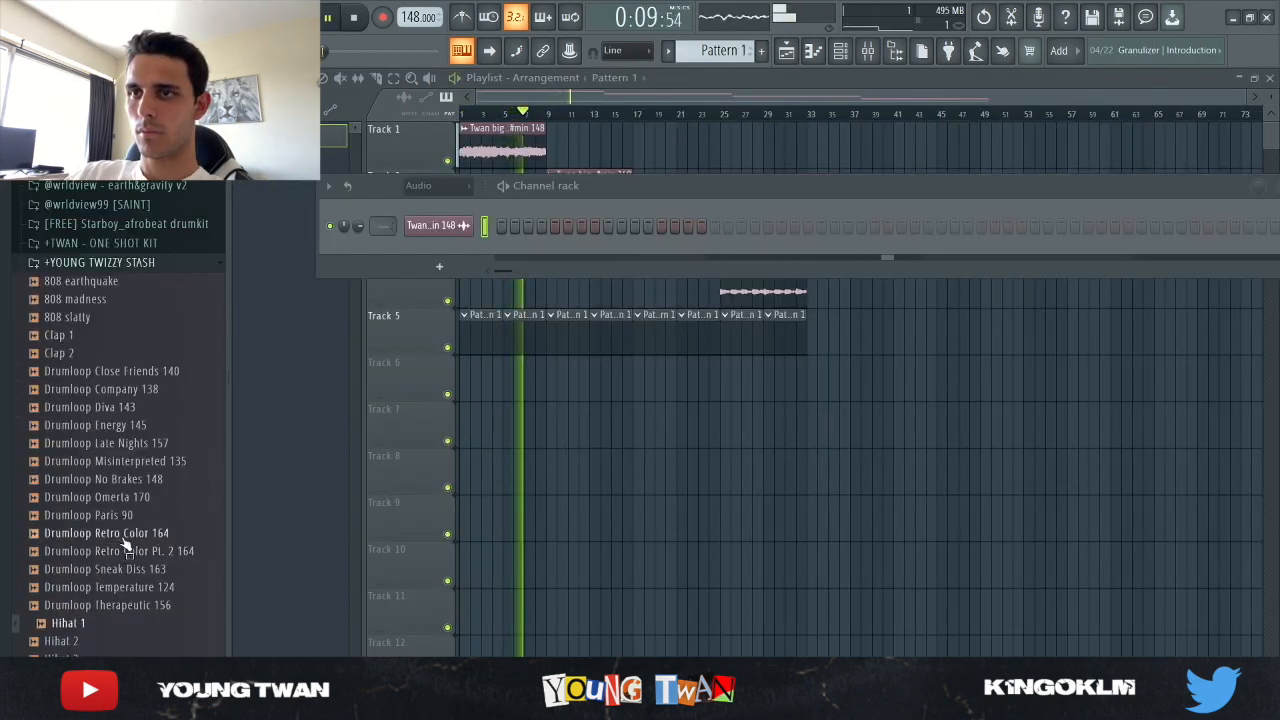
click(100, 462)
click(108, 481)
drag(112, 465, 449, 251)
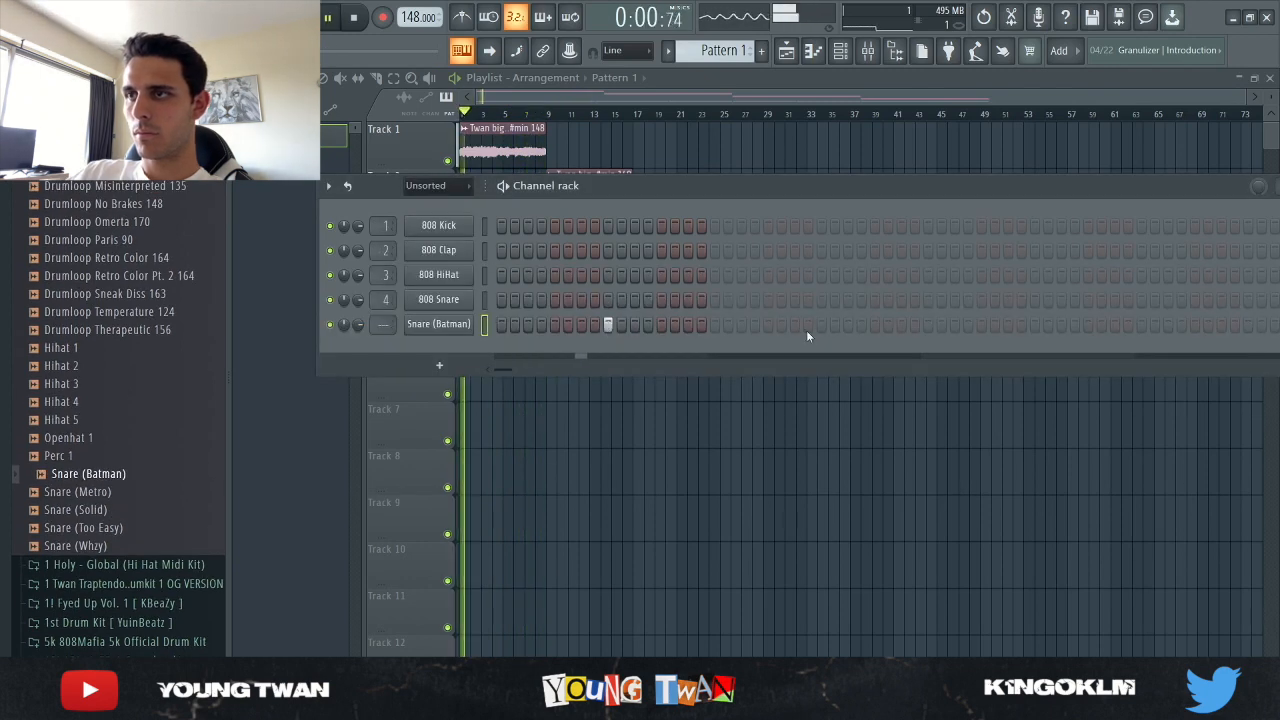
- Program Snare (Batman) hits on steps 9, 25, 41 and 57 of Pattern 1, and stop playback
click(821, 324)
click(1034, 324)
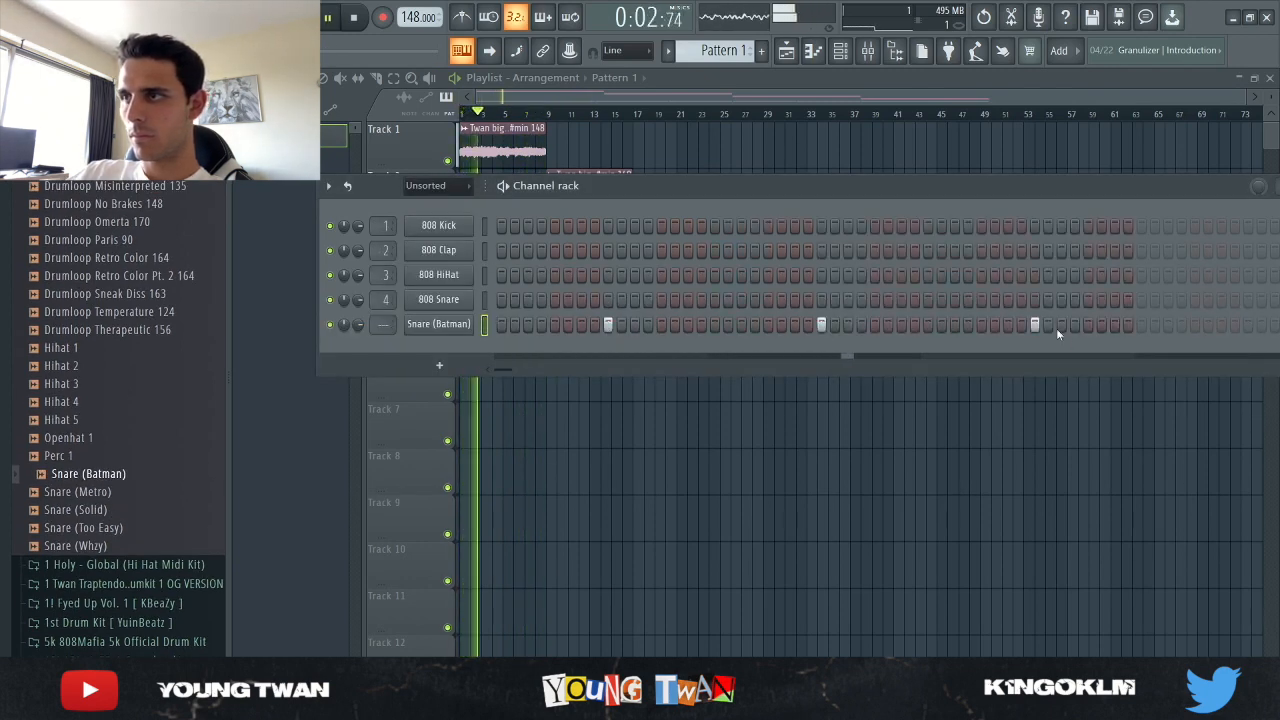
click(1247, 324)
key(space)
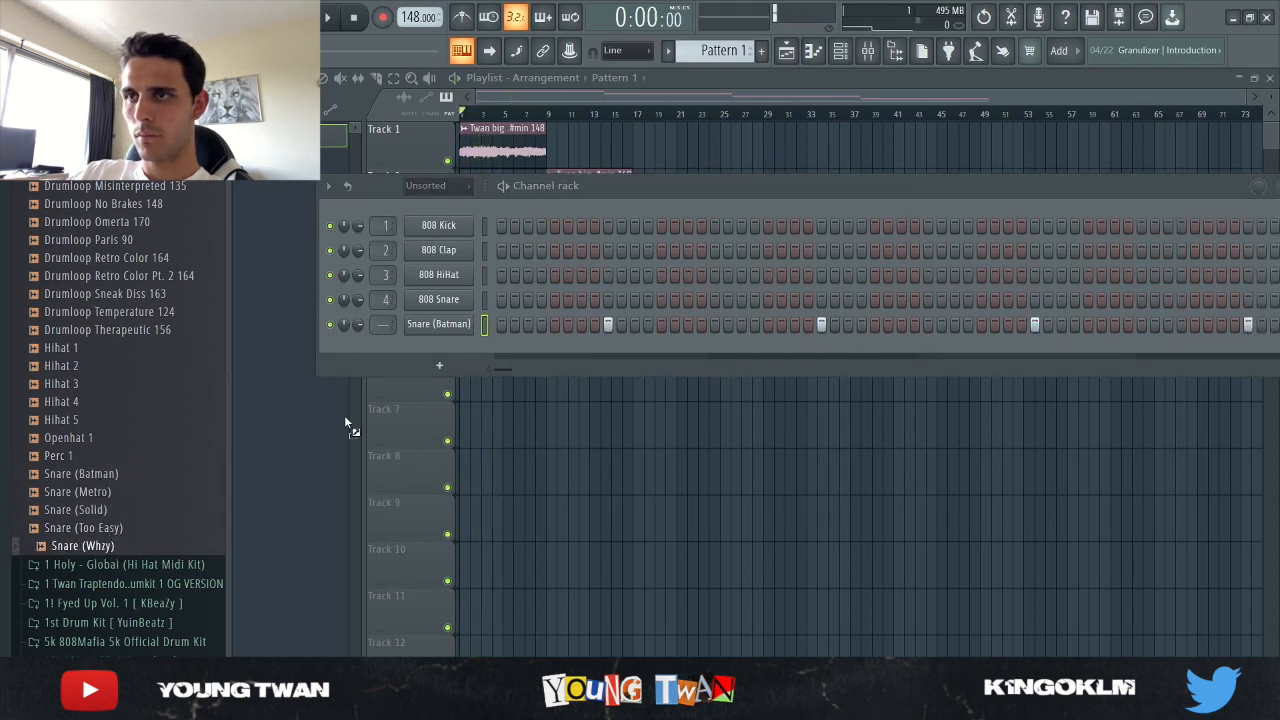
- Layer Snare (Whzy) on the same four steps as Snare (Batman), and add Hihat 3 with a hit on every second step
drag(455, 337, 456, 338)
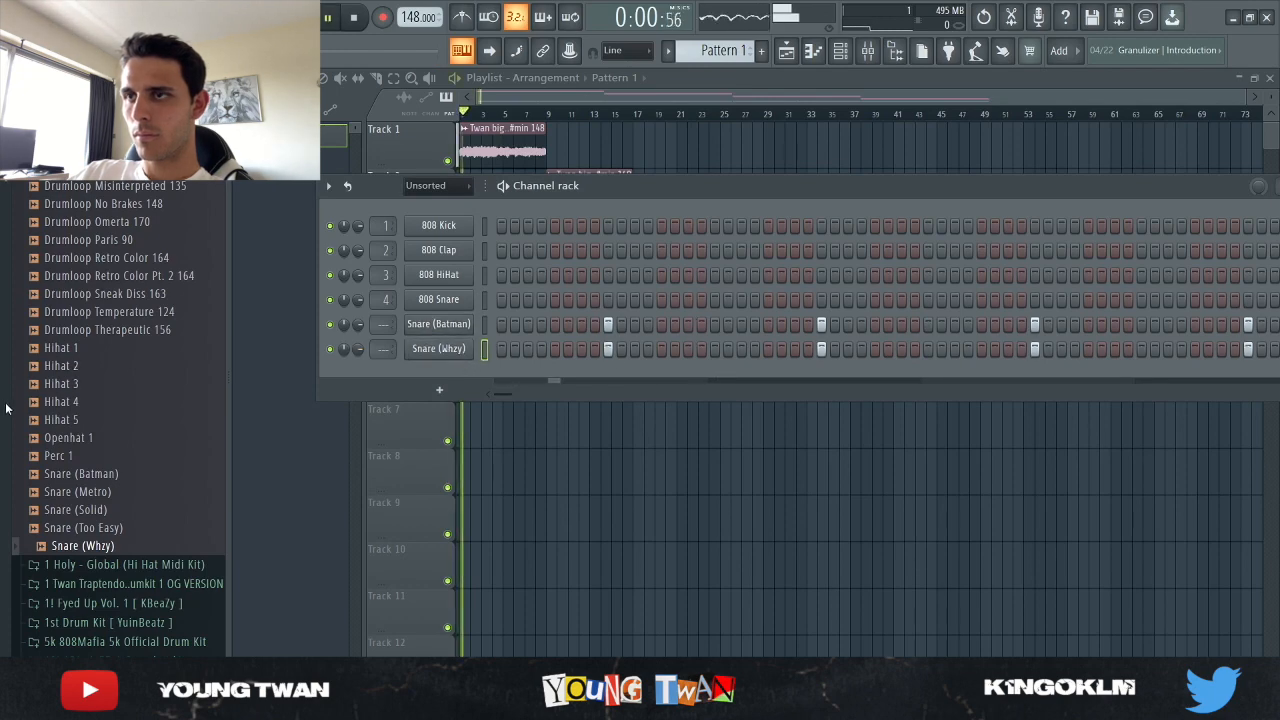
scroll(120, 420, up, 5)
drag(640, 188, 568, 162)
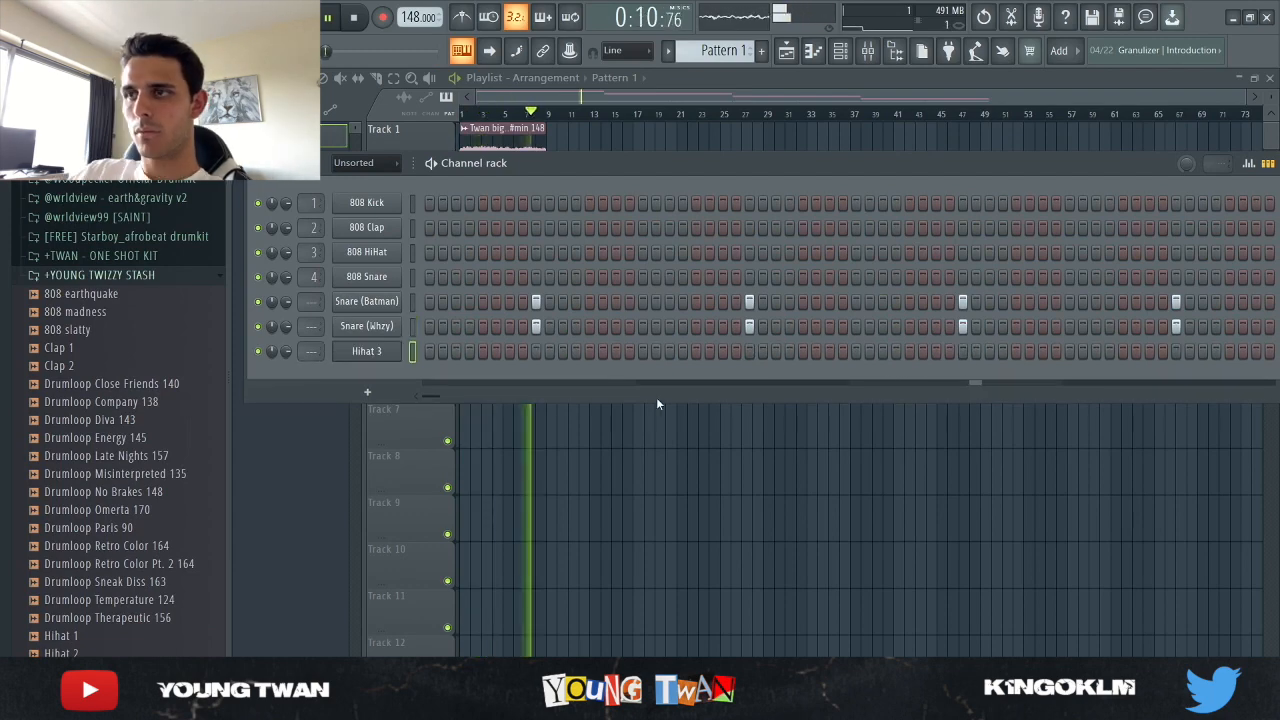
key(F6)
key(F6)
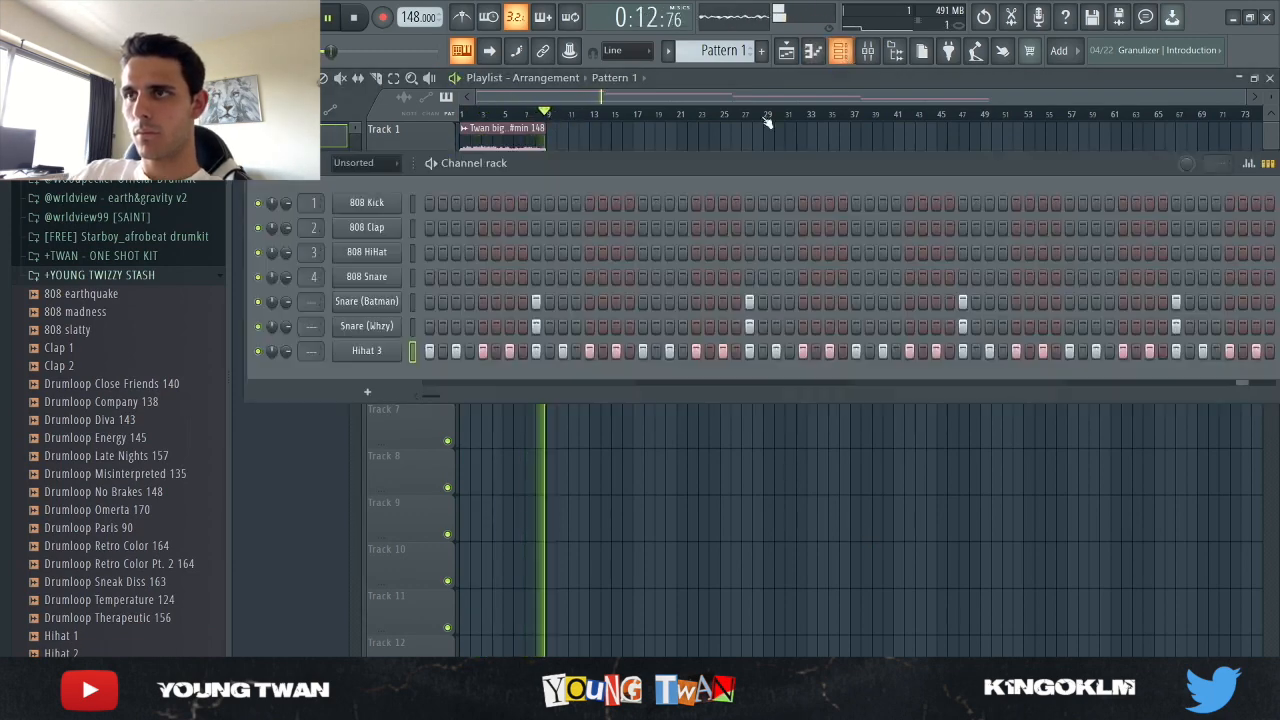
- Add a softer five-note roll at A4 early in bar 1 of the Hihat 3 piano roll, and play it back
key(F7)
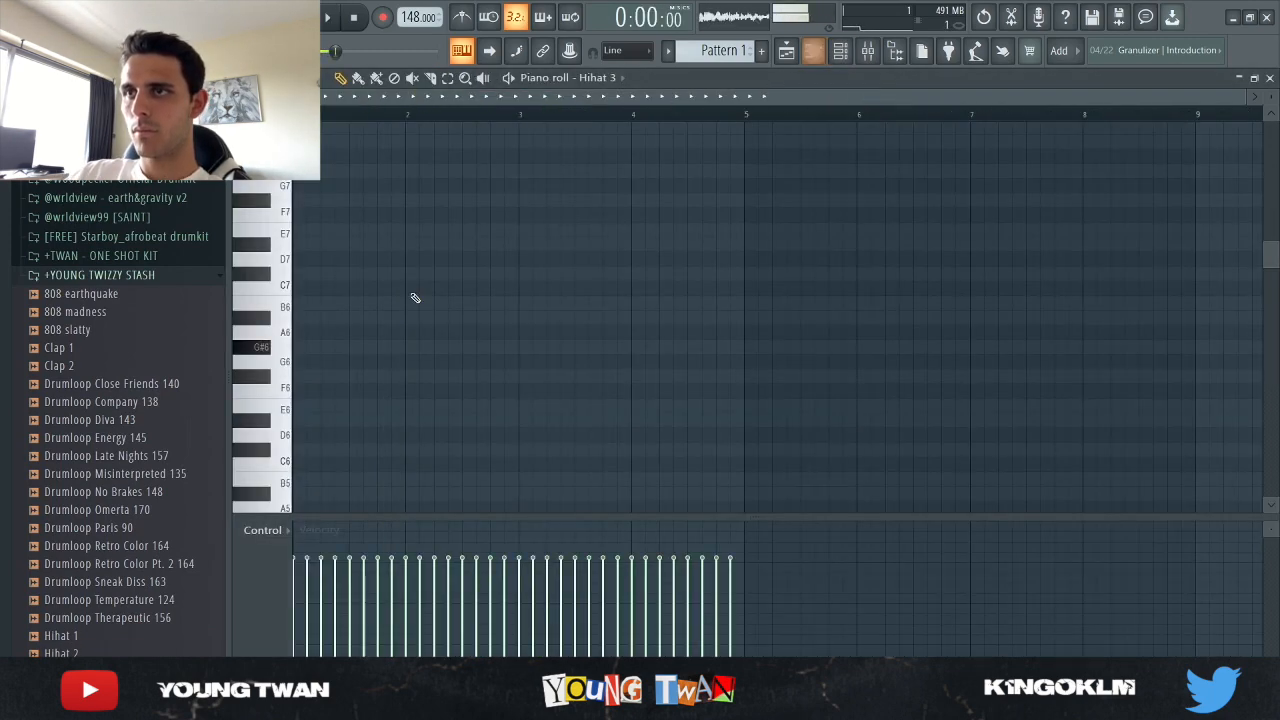
key(space)
scroll(308, 362, up, 5)
scroll(350, 350, down, 3)
click(373, 335)
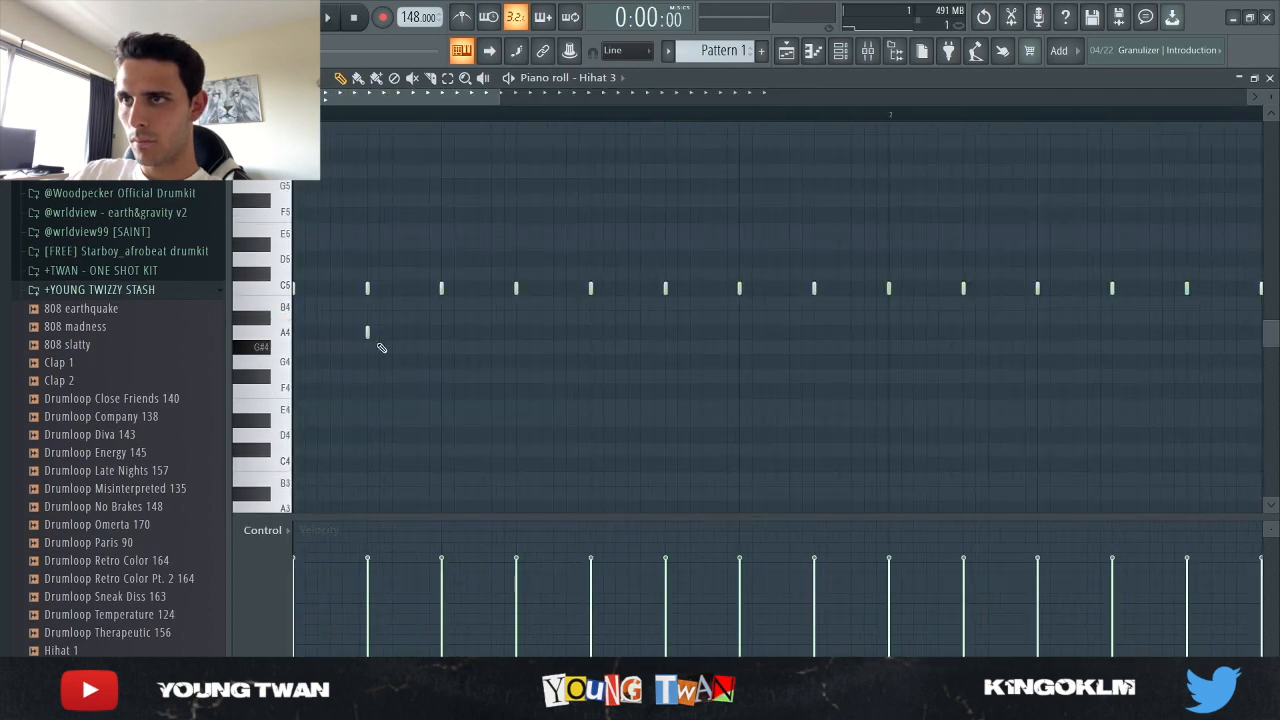
scroll(420, 349, up, 2)
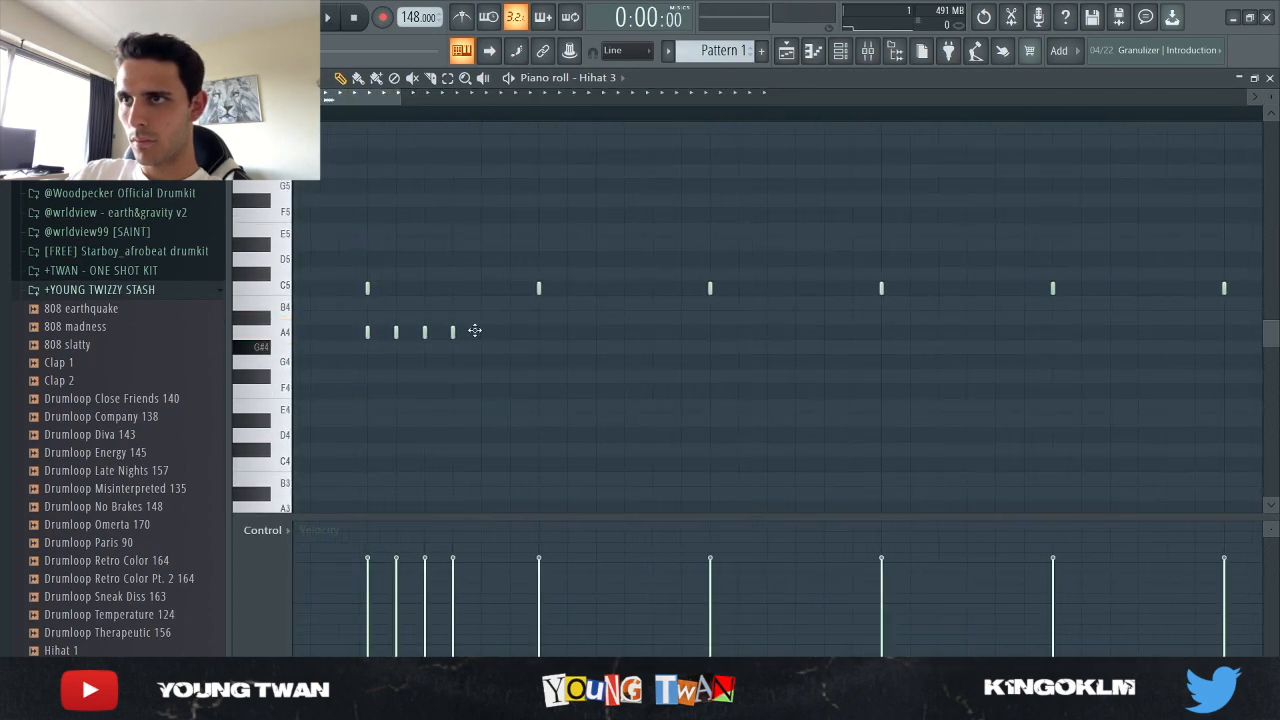
key(space)
scroll(666, 314, down, 3)
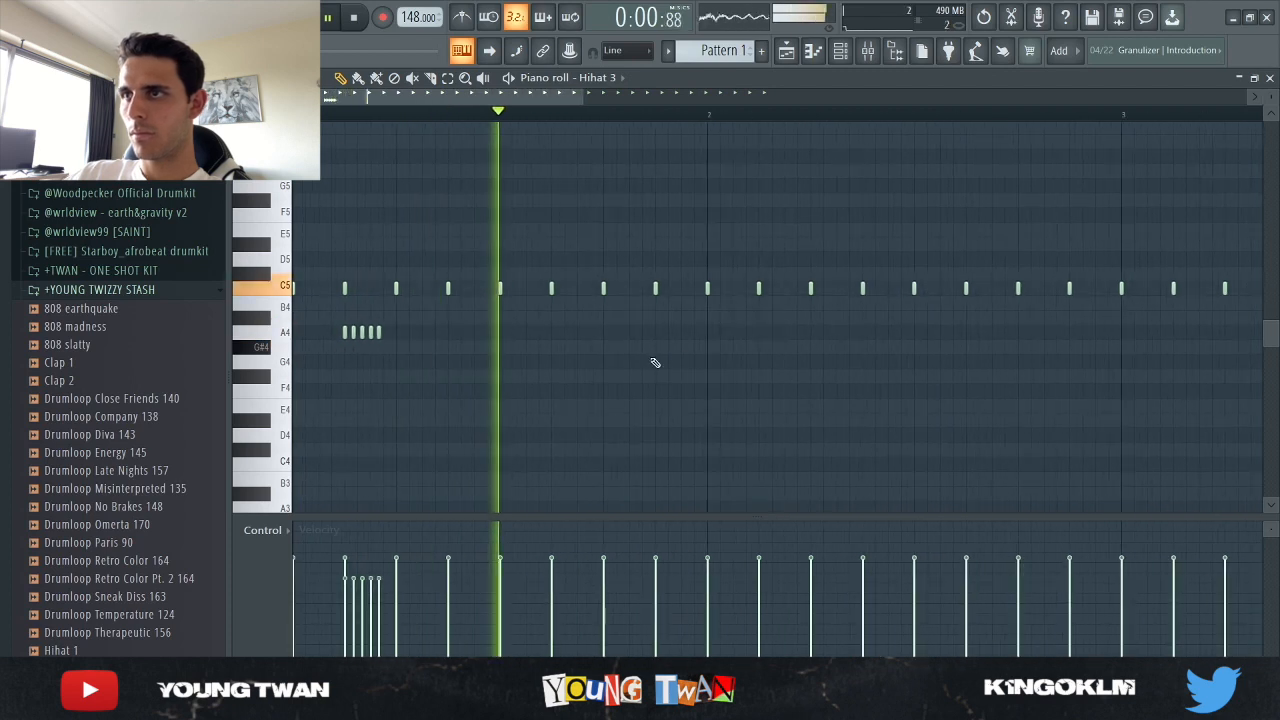
- Draw a second fast hi-hat roll and place it at A4 just before bar 2
scroll(655, 362, up, 3)
click(657, 362)
click(676, 362)
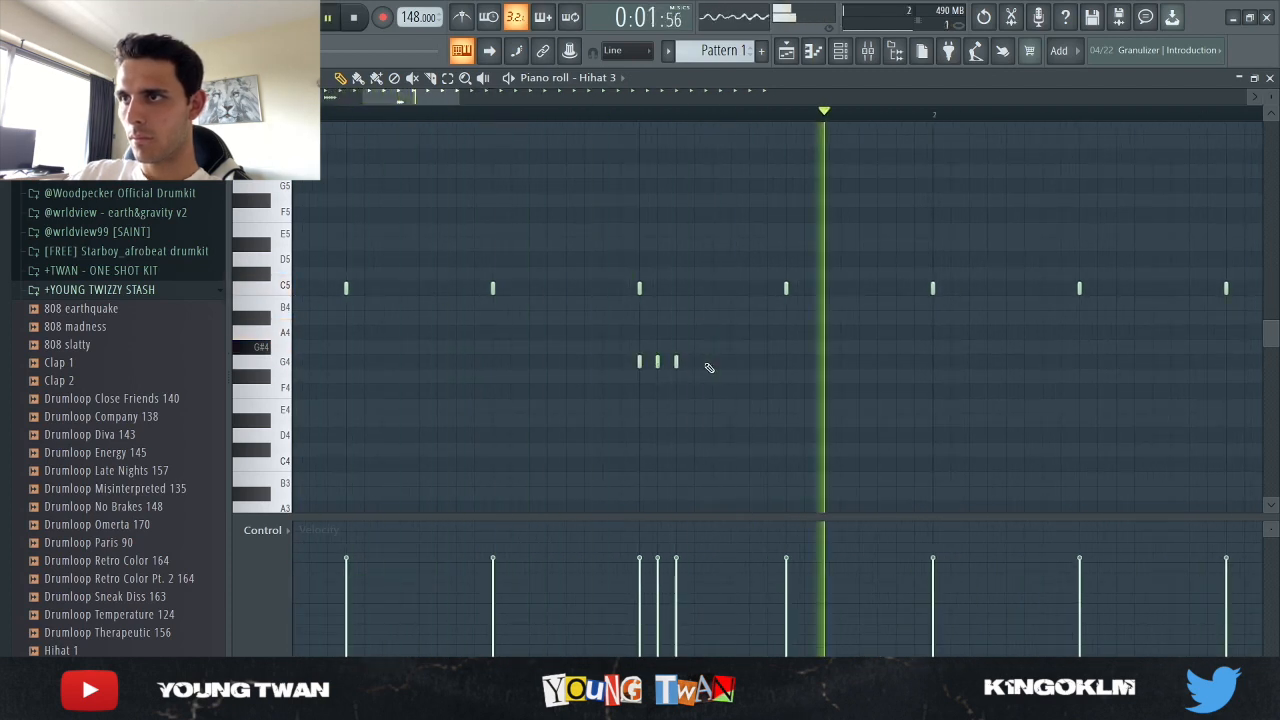
click(694, 362)
drag(729, 379, 703, 357)
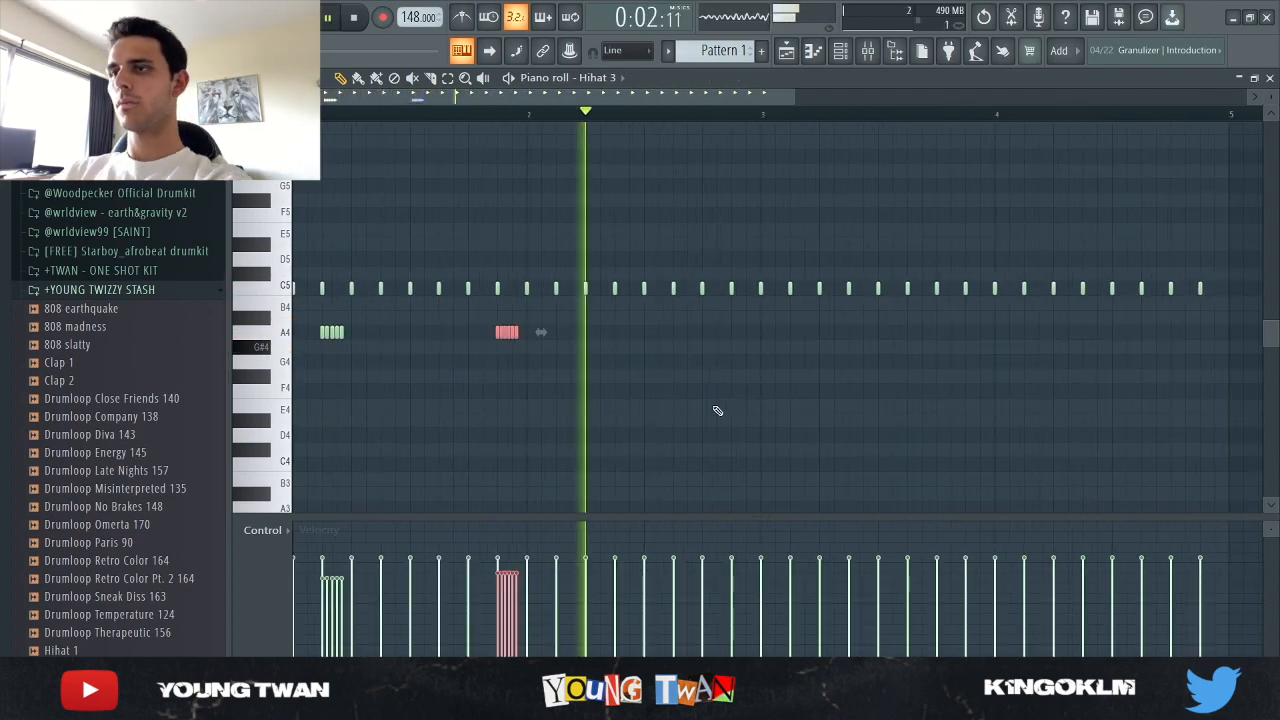
- Add a quieter six-note hi-hat roll at B3 on the second beat of bar 2
scroll(717, 411, down, 1)
drag(482, 332, 563, 490)
scroll(480, 446, down, 4)
scroll(372, 436, up, 2)
ctrl+click(372, 436)
- Add a slower three-note hi-hat roll at G3 leading into bar 3, and a fast roll just before bar 4
scroll(598, 330, up, 4)
click(554, 317)
click(603, 317)
click(652, 317)
scroll(877, 450, down, 1)
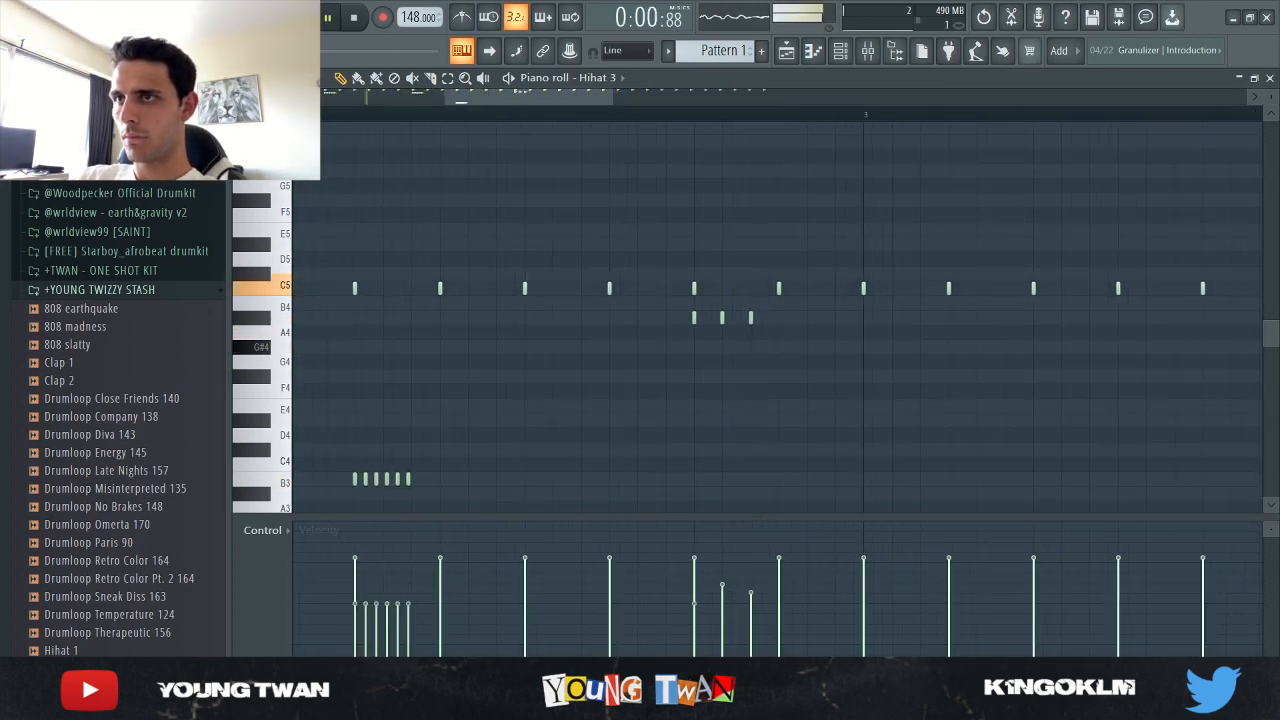
right_click(721, 317)
click(751, 493)
drag(857, 496, 667, 488)
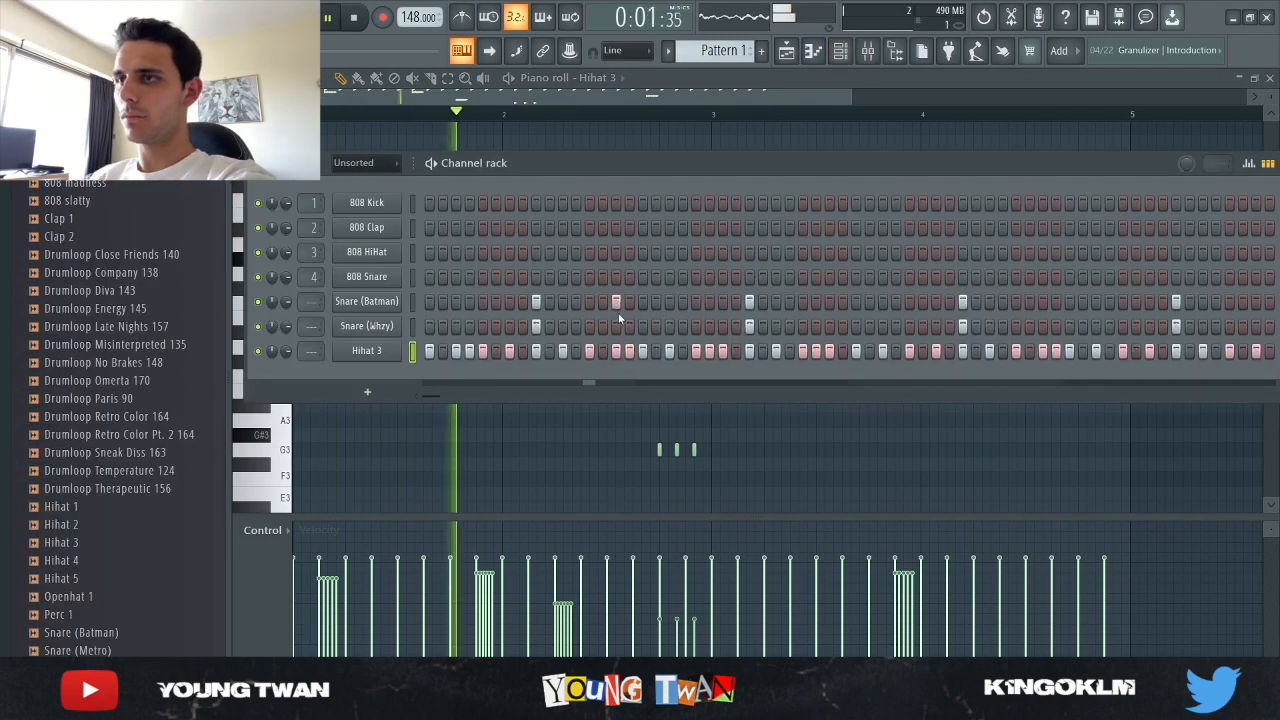
- Add extra Snare (Whzy) hits on steps 15 and 51, leaving Snare (Batman) on its four main steps
click(616, 304)
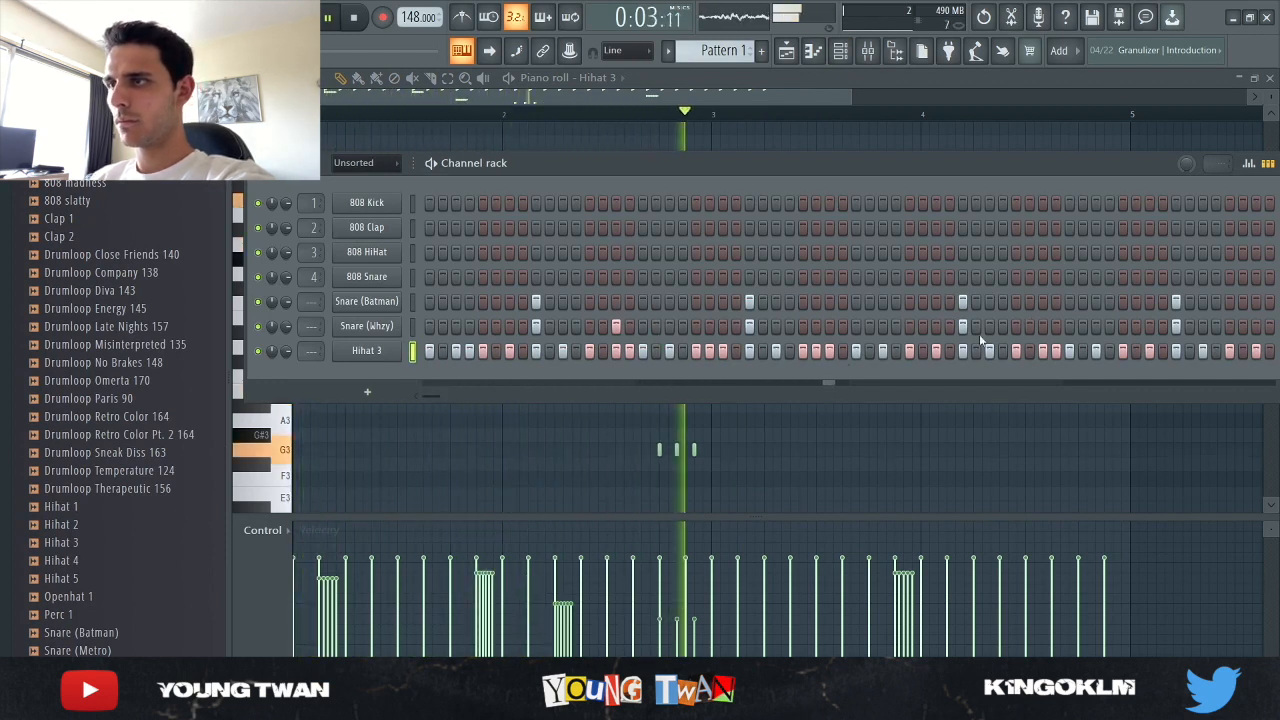
click(1096, 301)
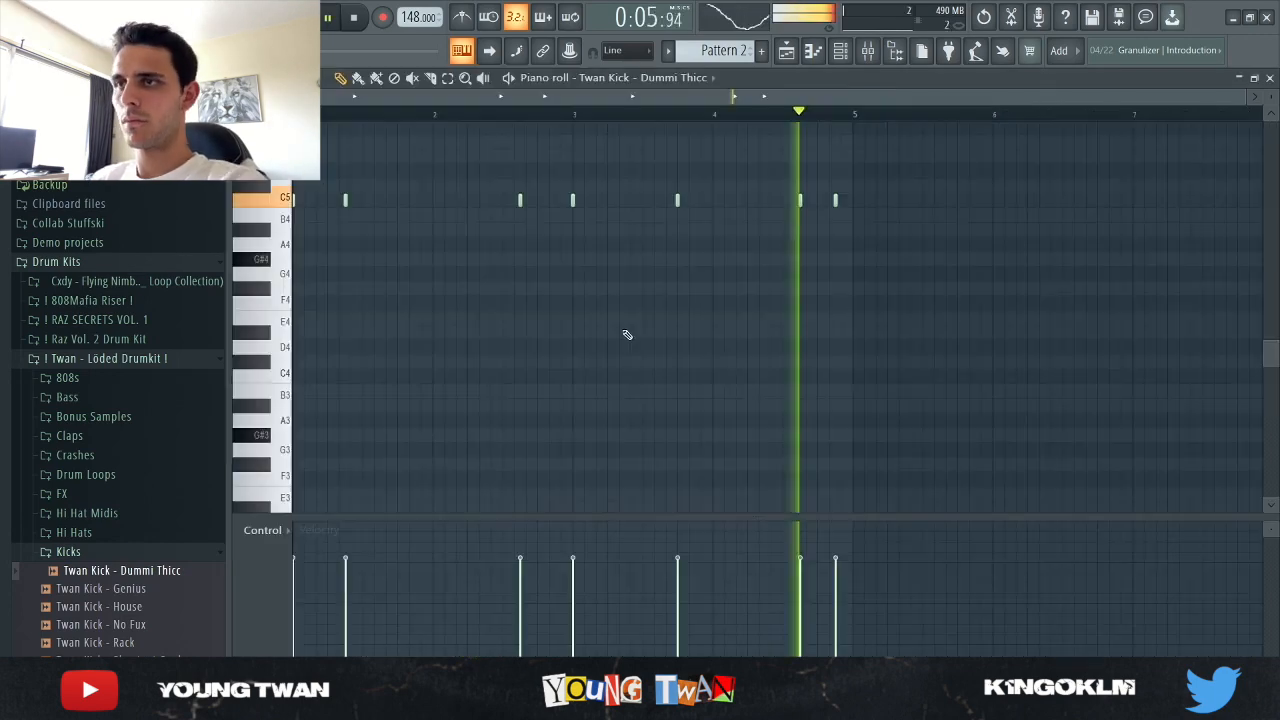
- Switch back to Pattern 1, add Twan Open Hat - Savage Mode as a new channel, and restart playback
key(F6)
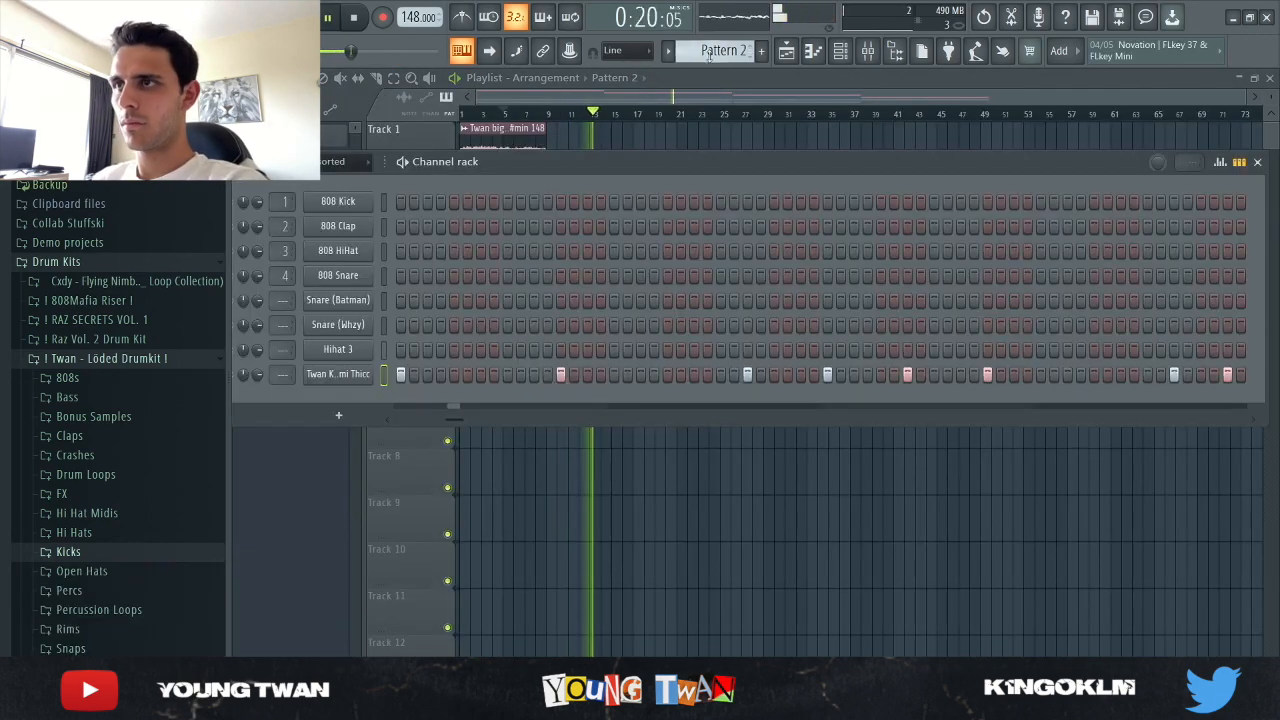
scroll(708, 55, up, 1)
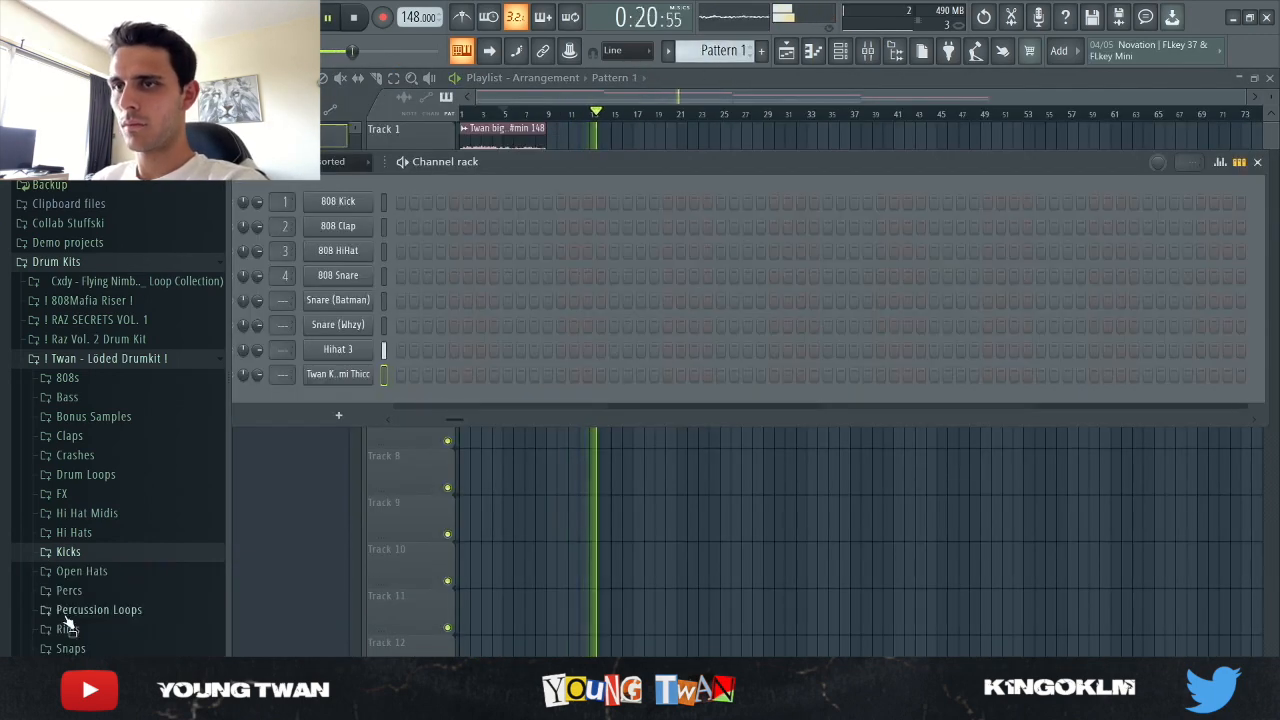
click(118, 573)
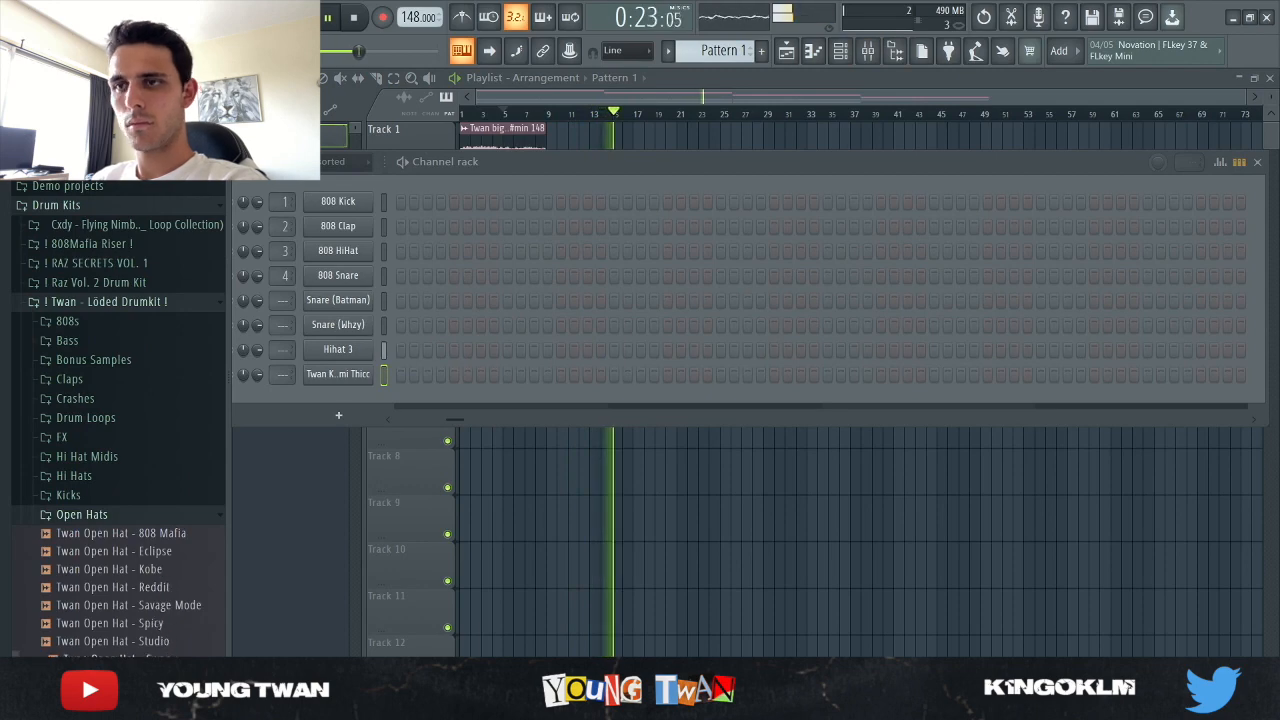
drag(185, 606, 185, 618)
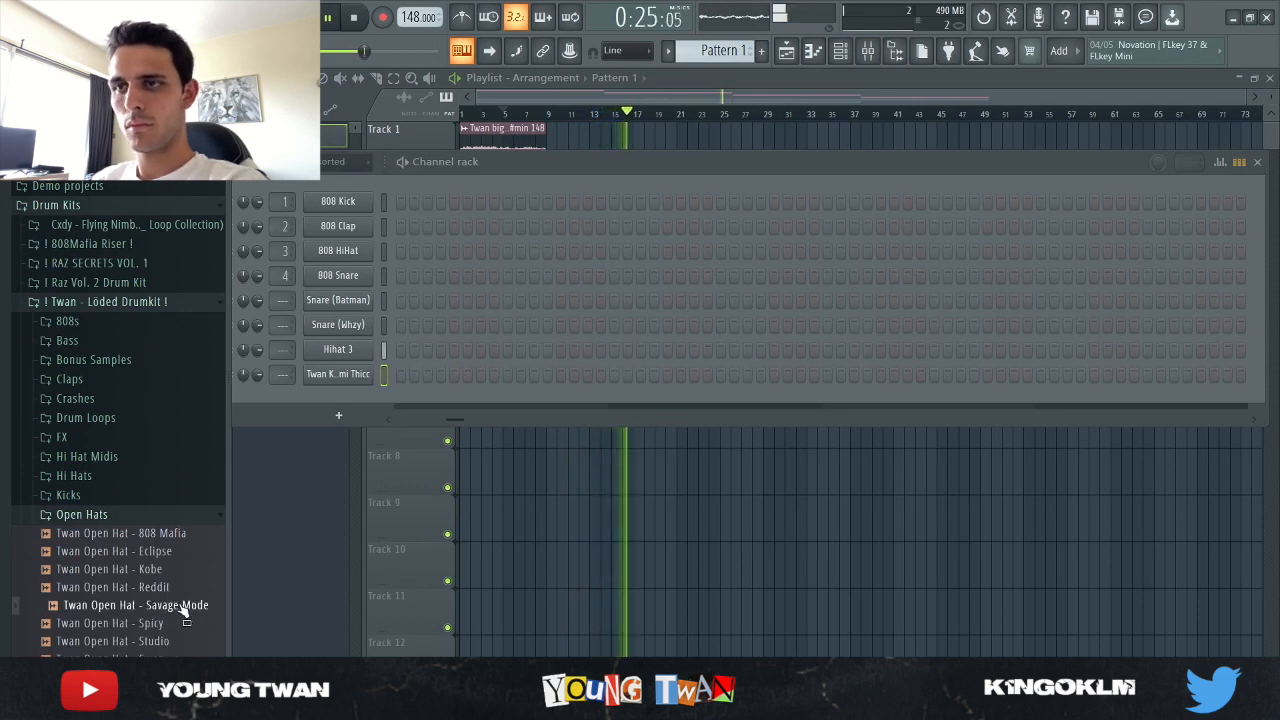
drag(356, 392, 360, 400)
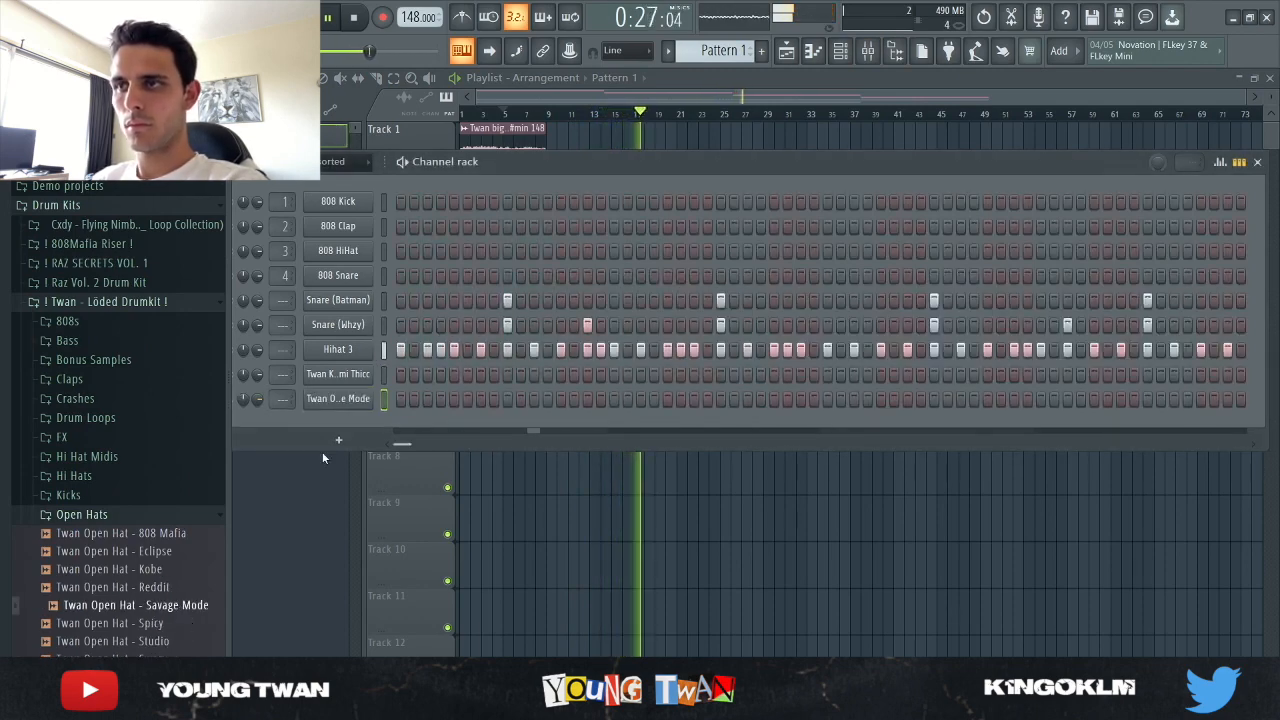
key(space)
key(space)
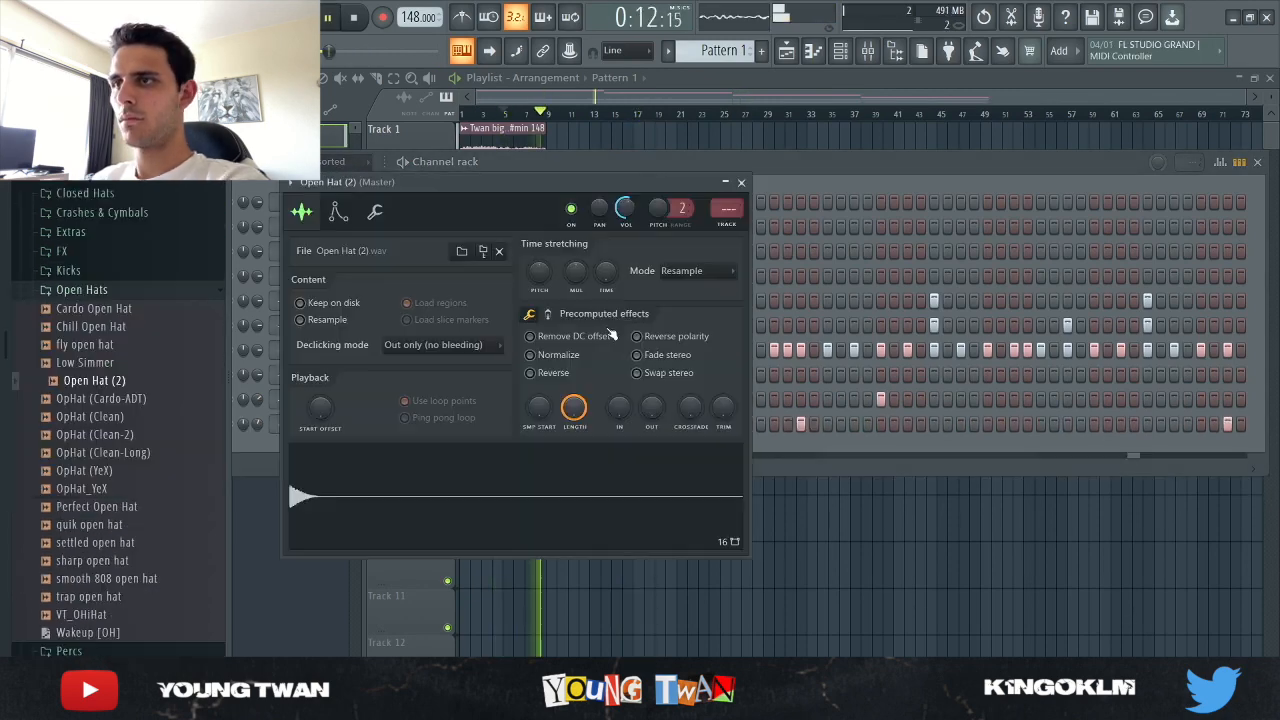
- Close the Open Hat (2) channel settings, and shorten the first Pattern 2 clip on Track 6 to end at bar 5
click(740, 182)
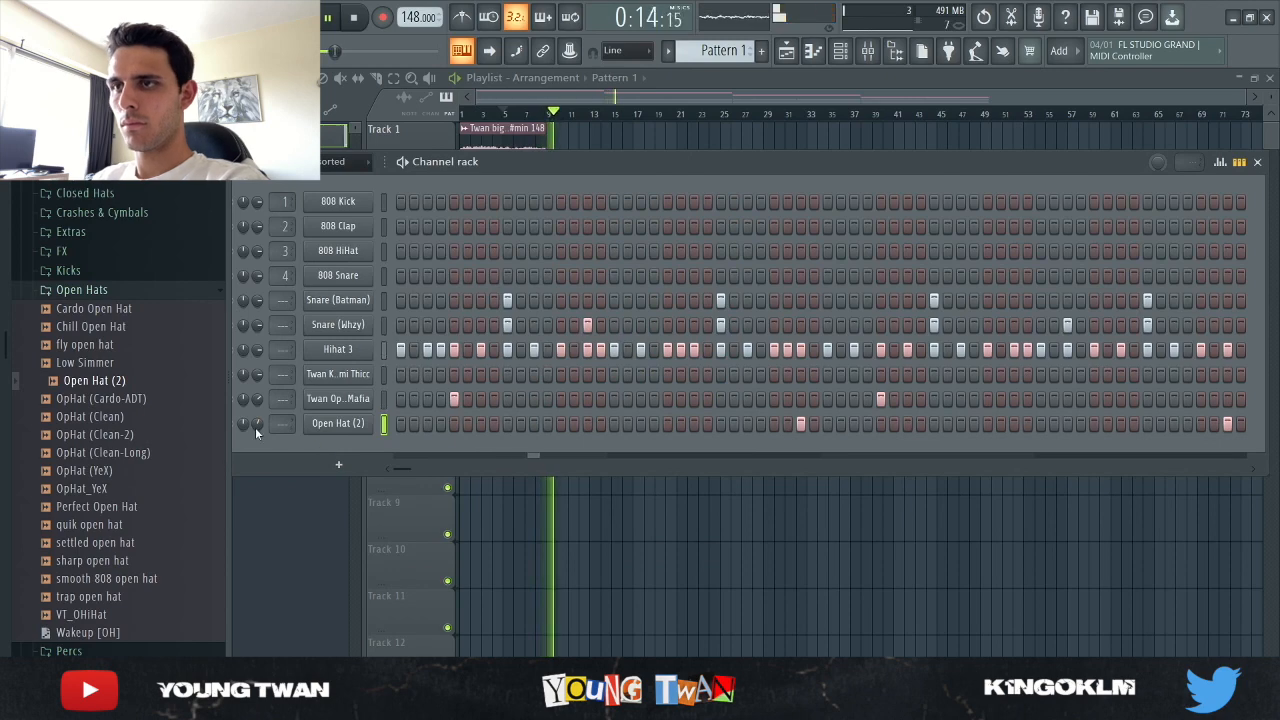
key(F6)
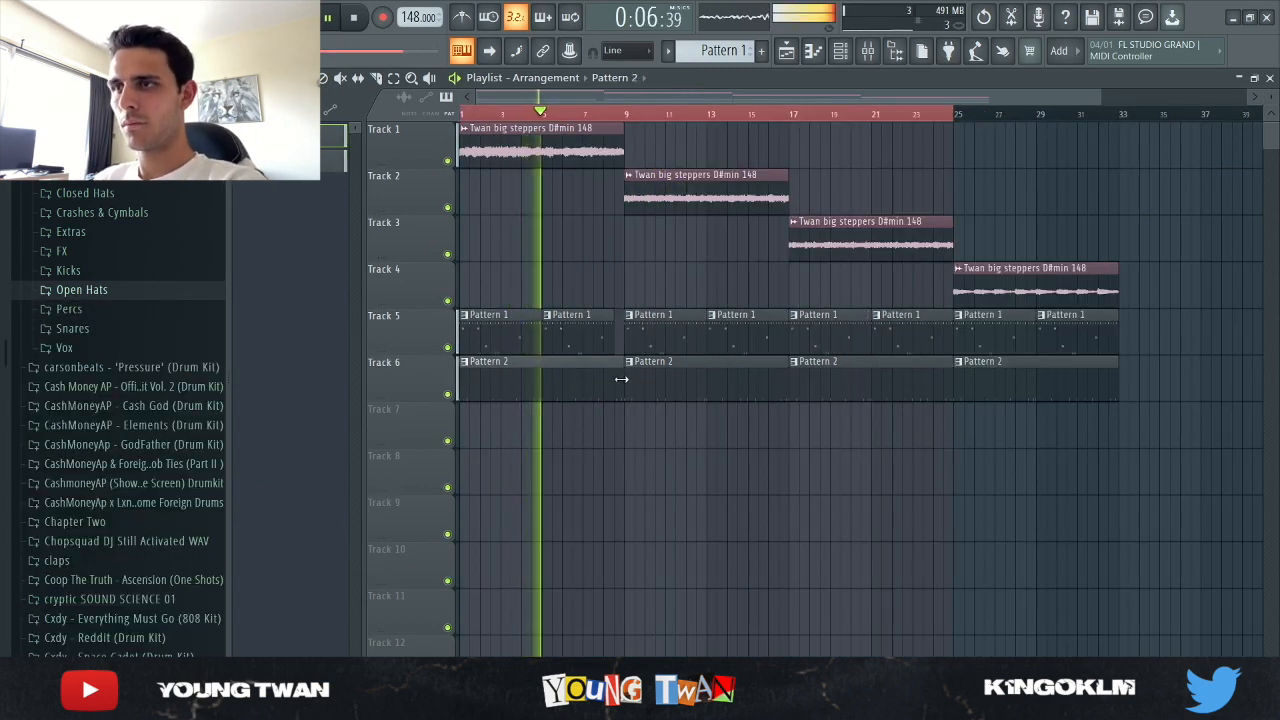
drag(621, 379, 542, 392)
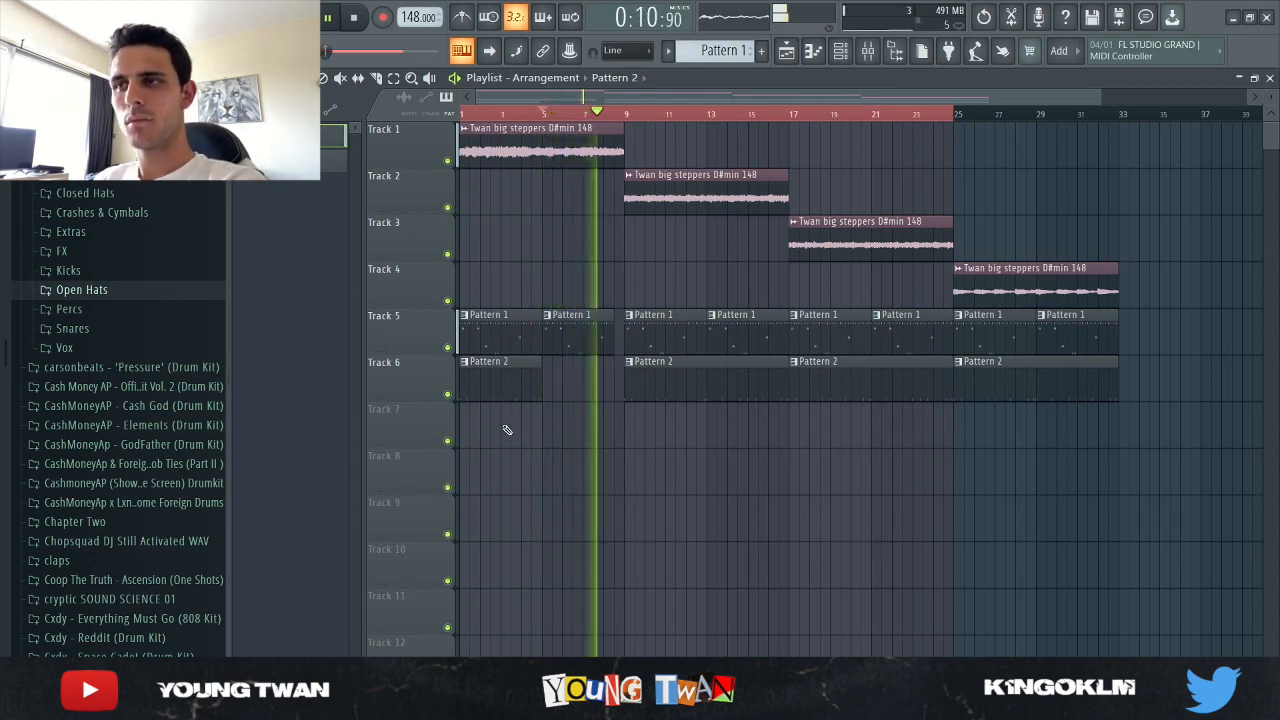
scroll(420, 438, up, 2)
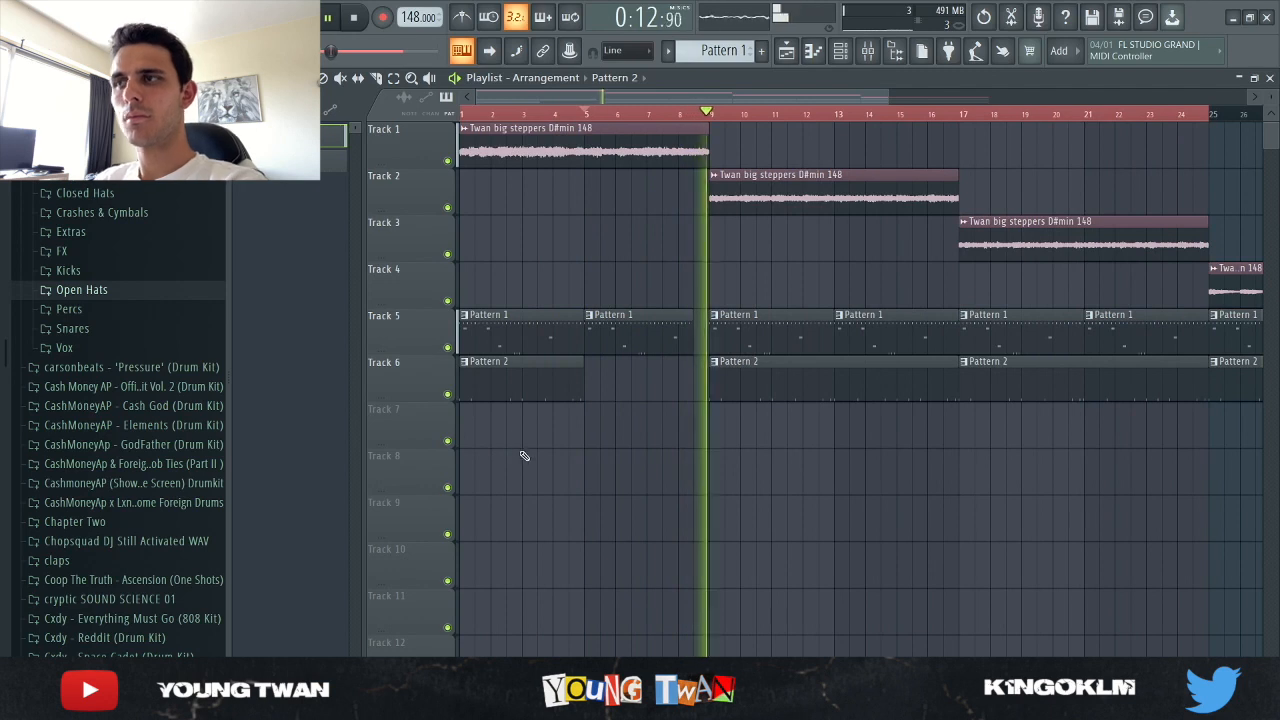